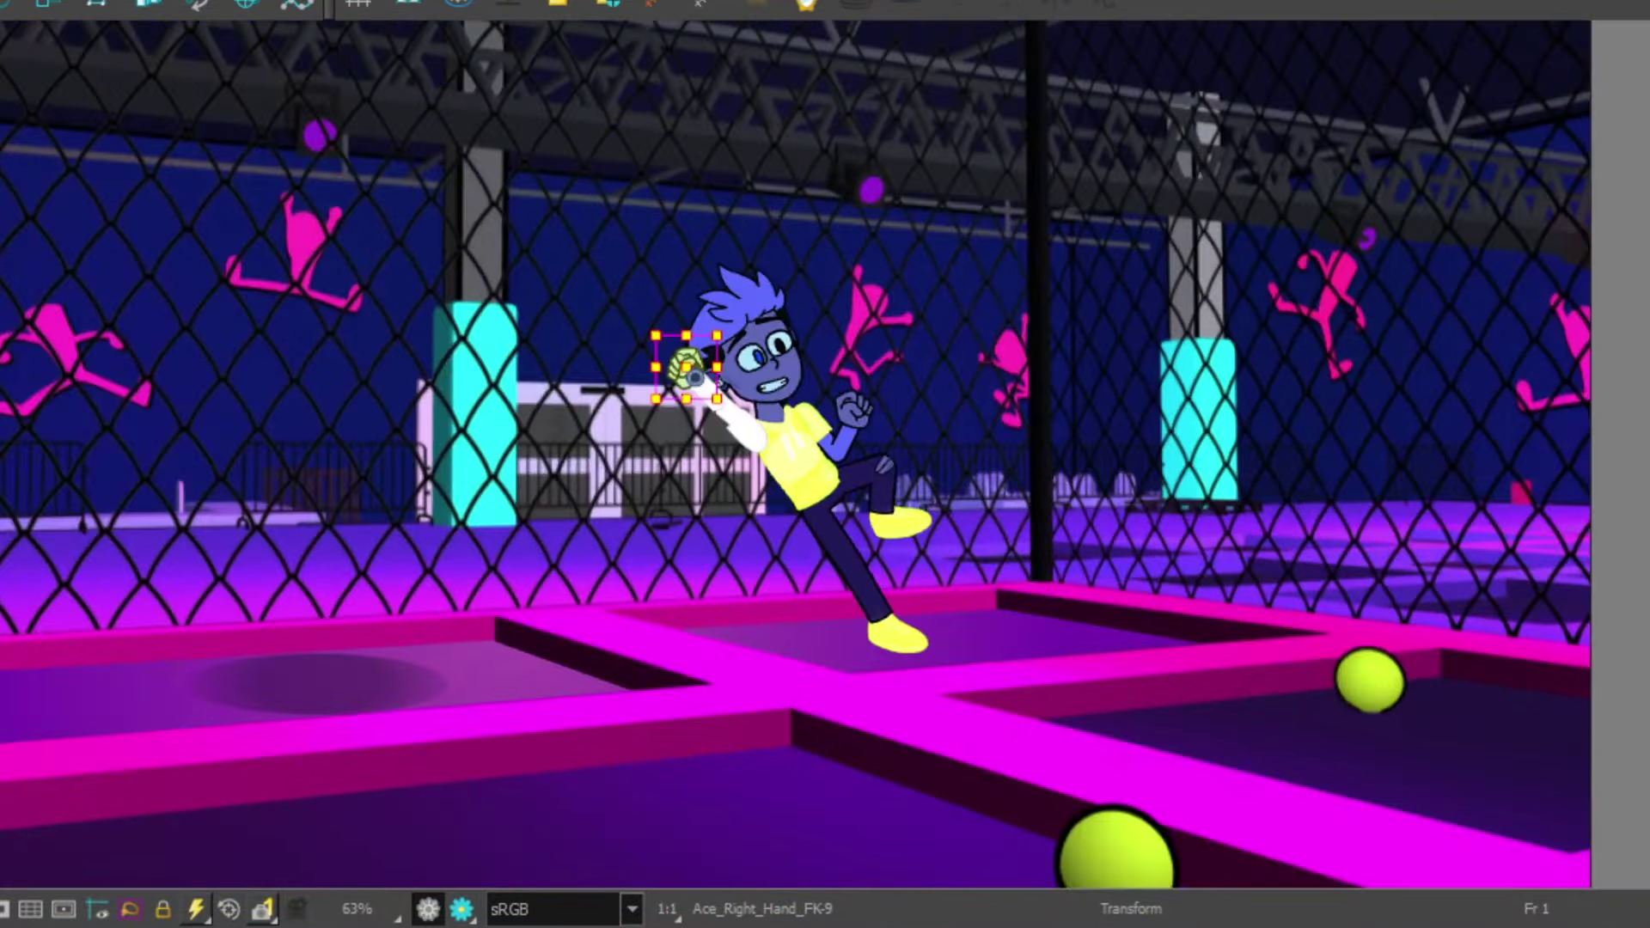
Play the scene to preview Ace's fall before reposing frame 13
key("Return")
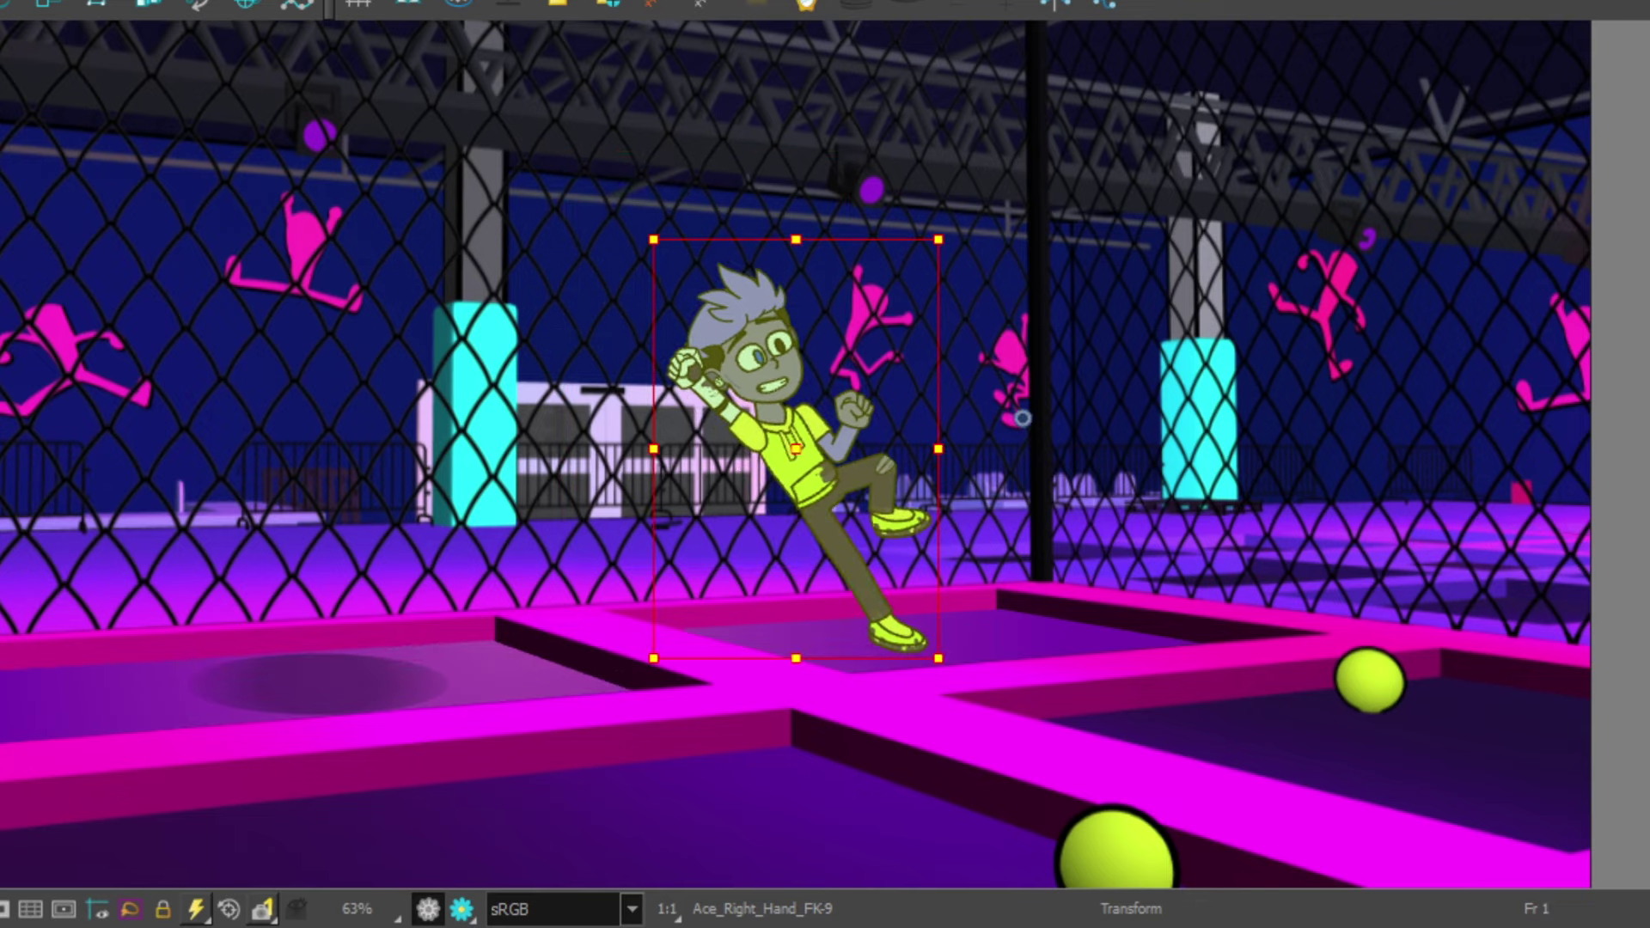
scroll(1047, 614, "up", 4)
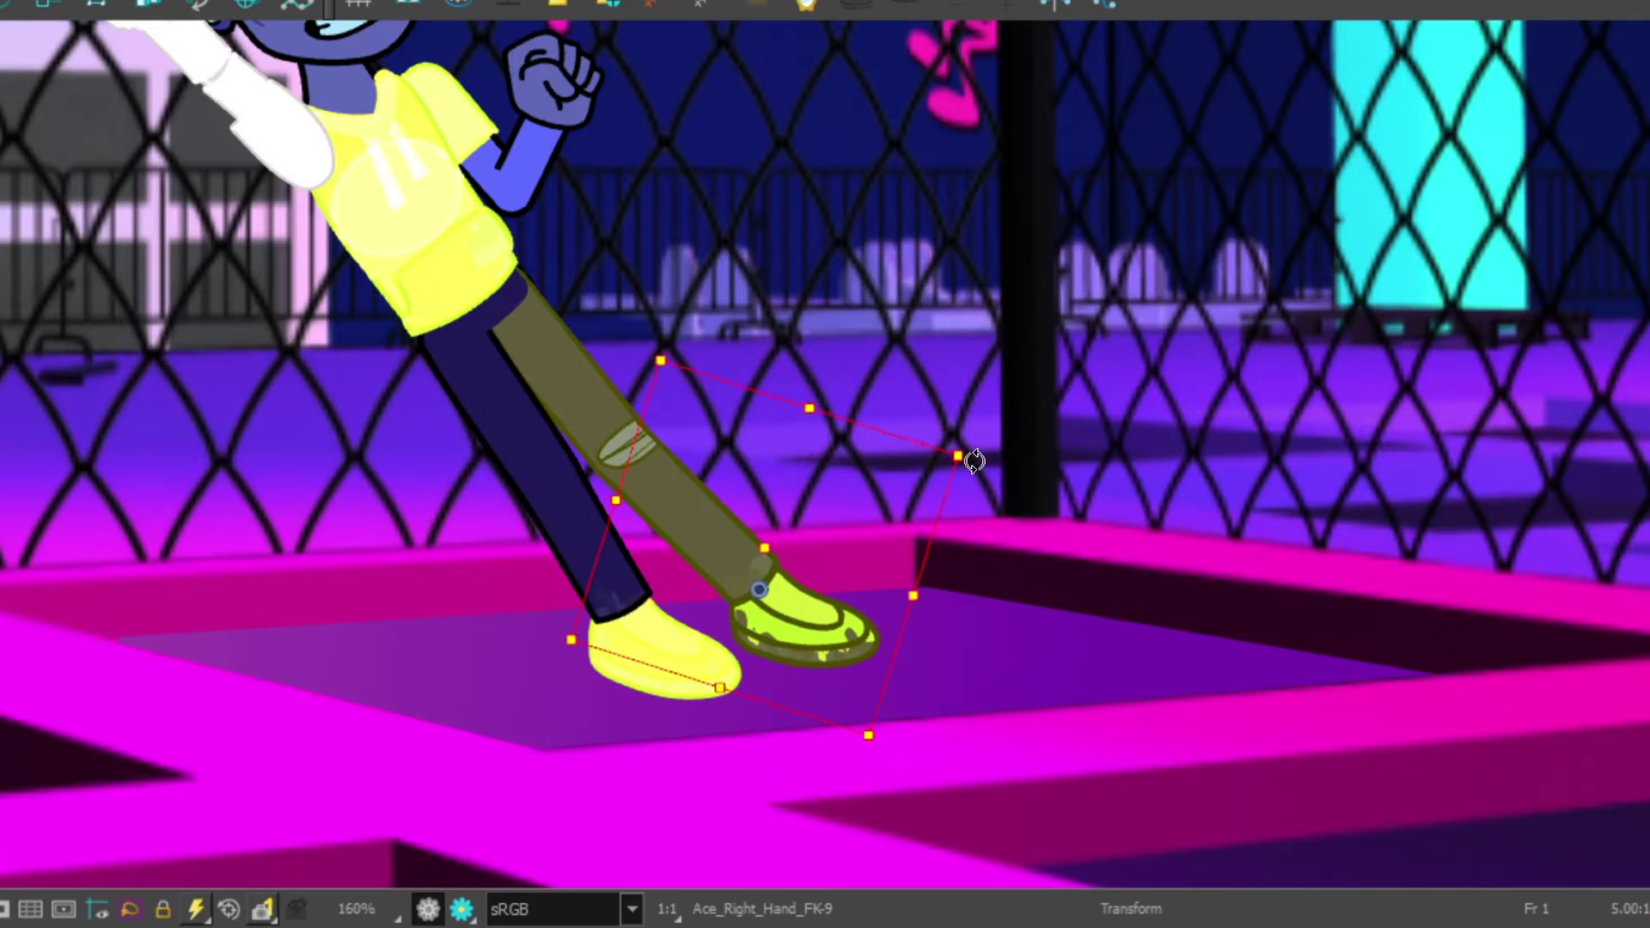
scroll(618, 572, "down", 3)
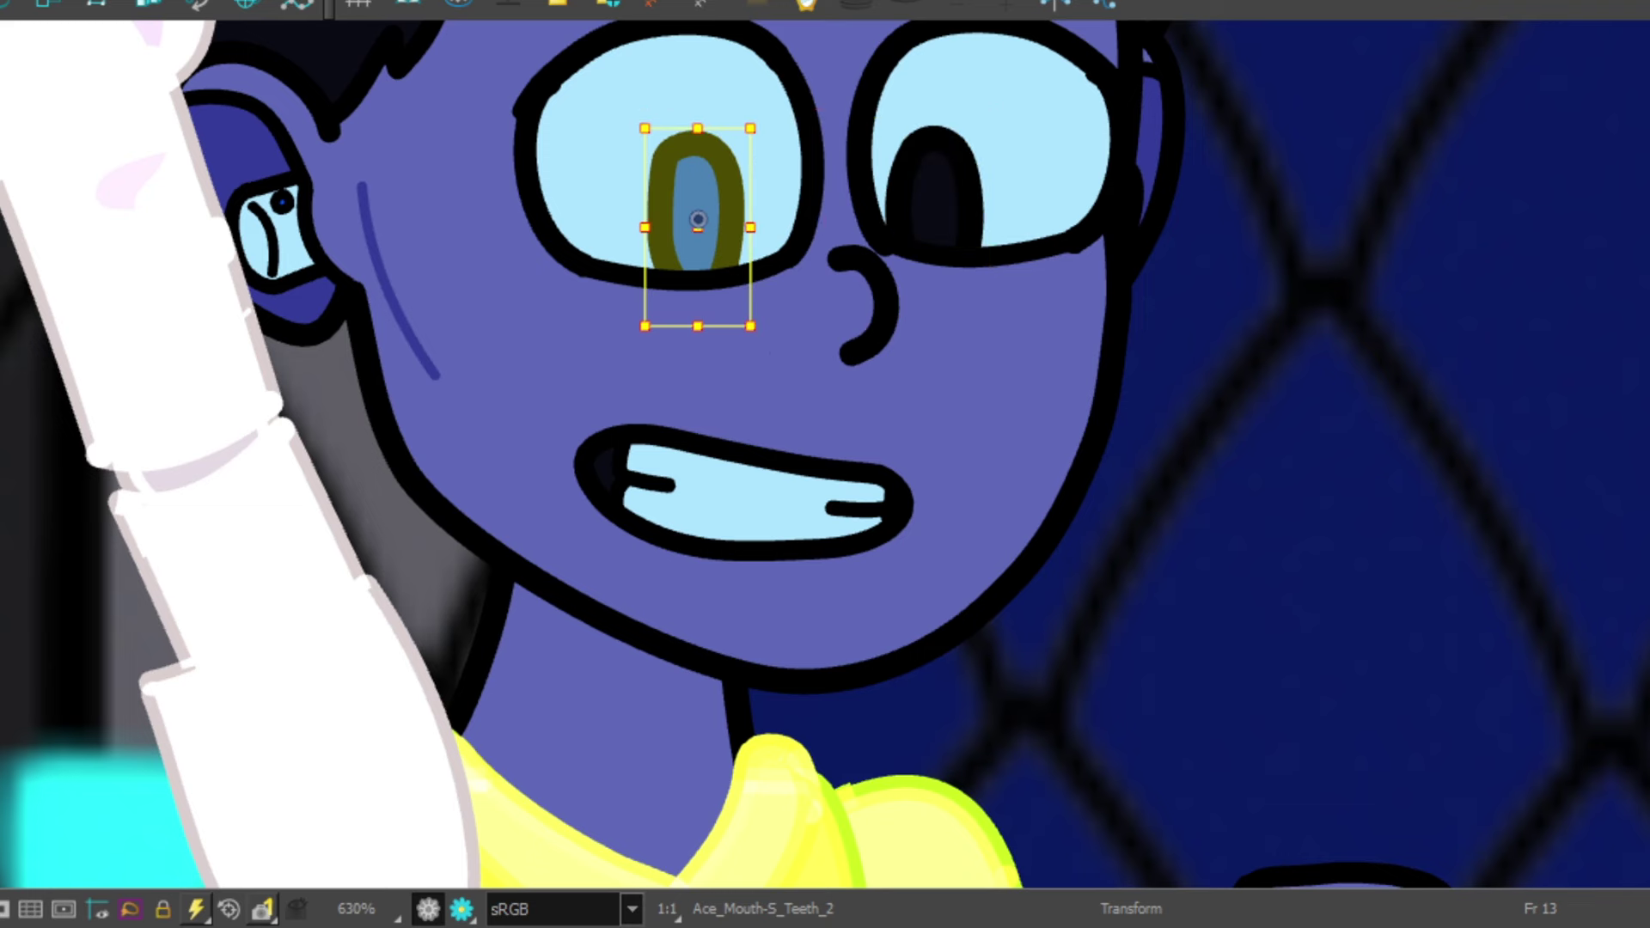
Rotate the raised fist and the lower fist to new angles
scroll(671, 325, "down", 4)
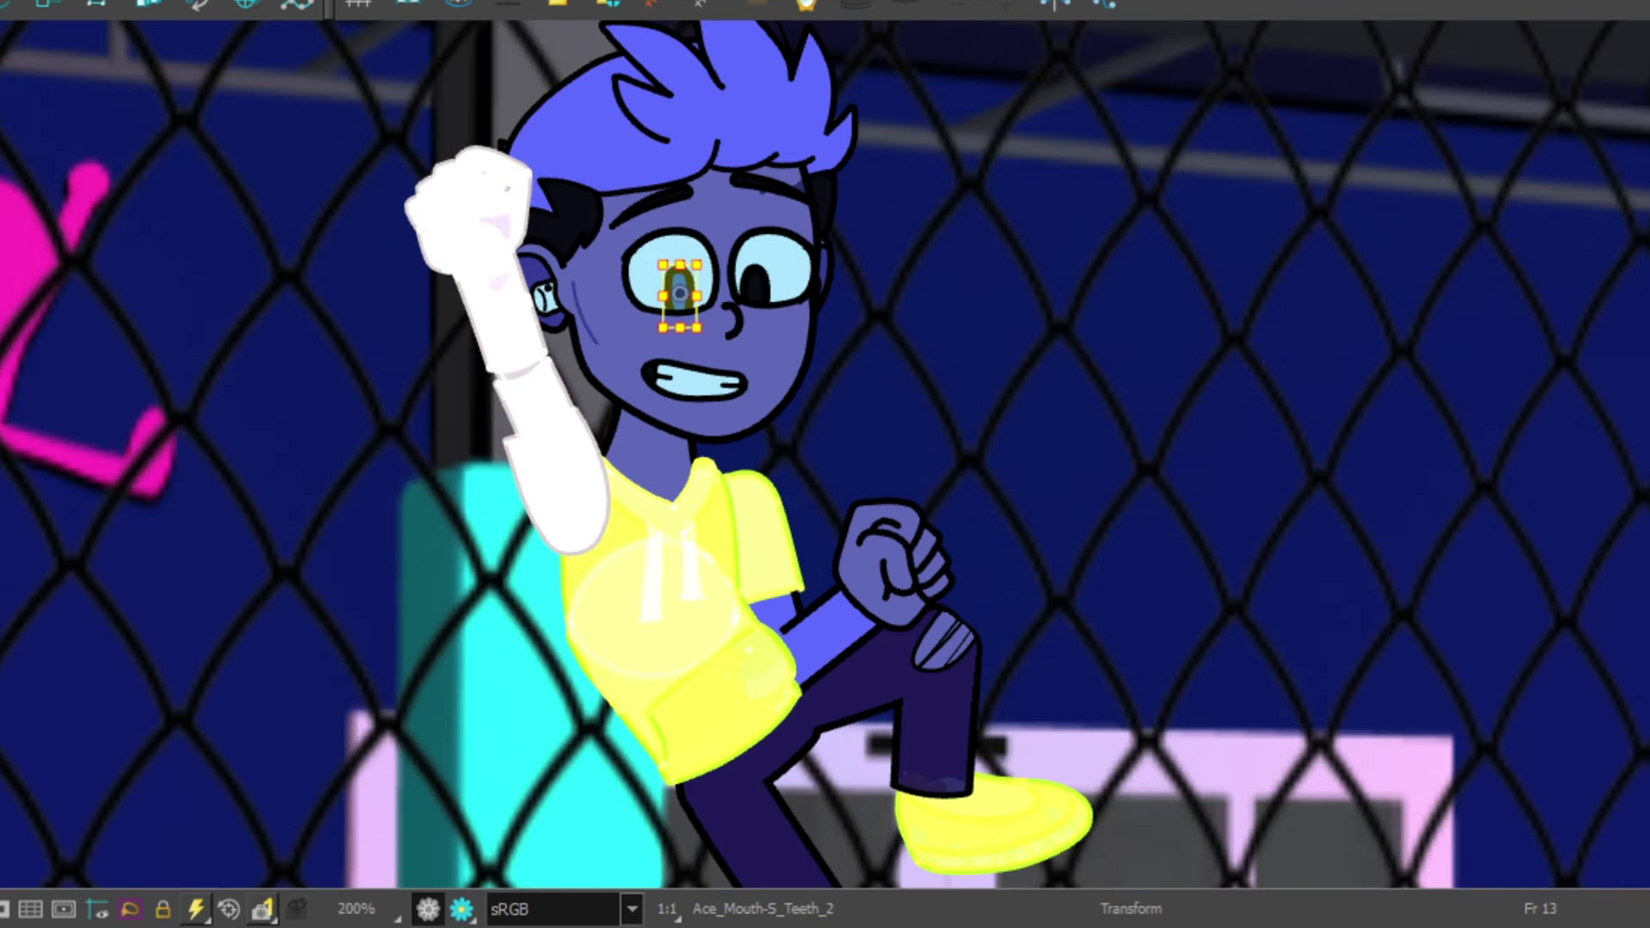
left_click(468, 223)
mouse_move(671, 112)
left_mouse_down()
mouse_move(559, 127)
mouse_move(595, 137)
left_mouse_up()
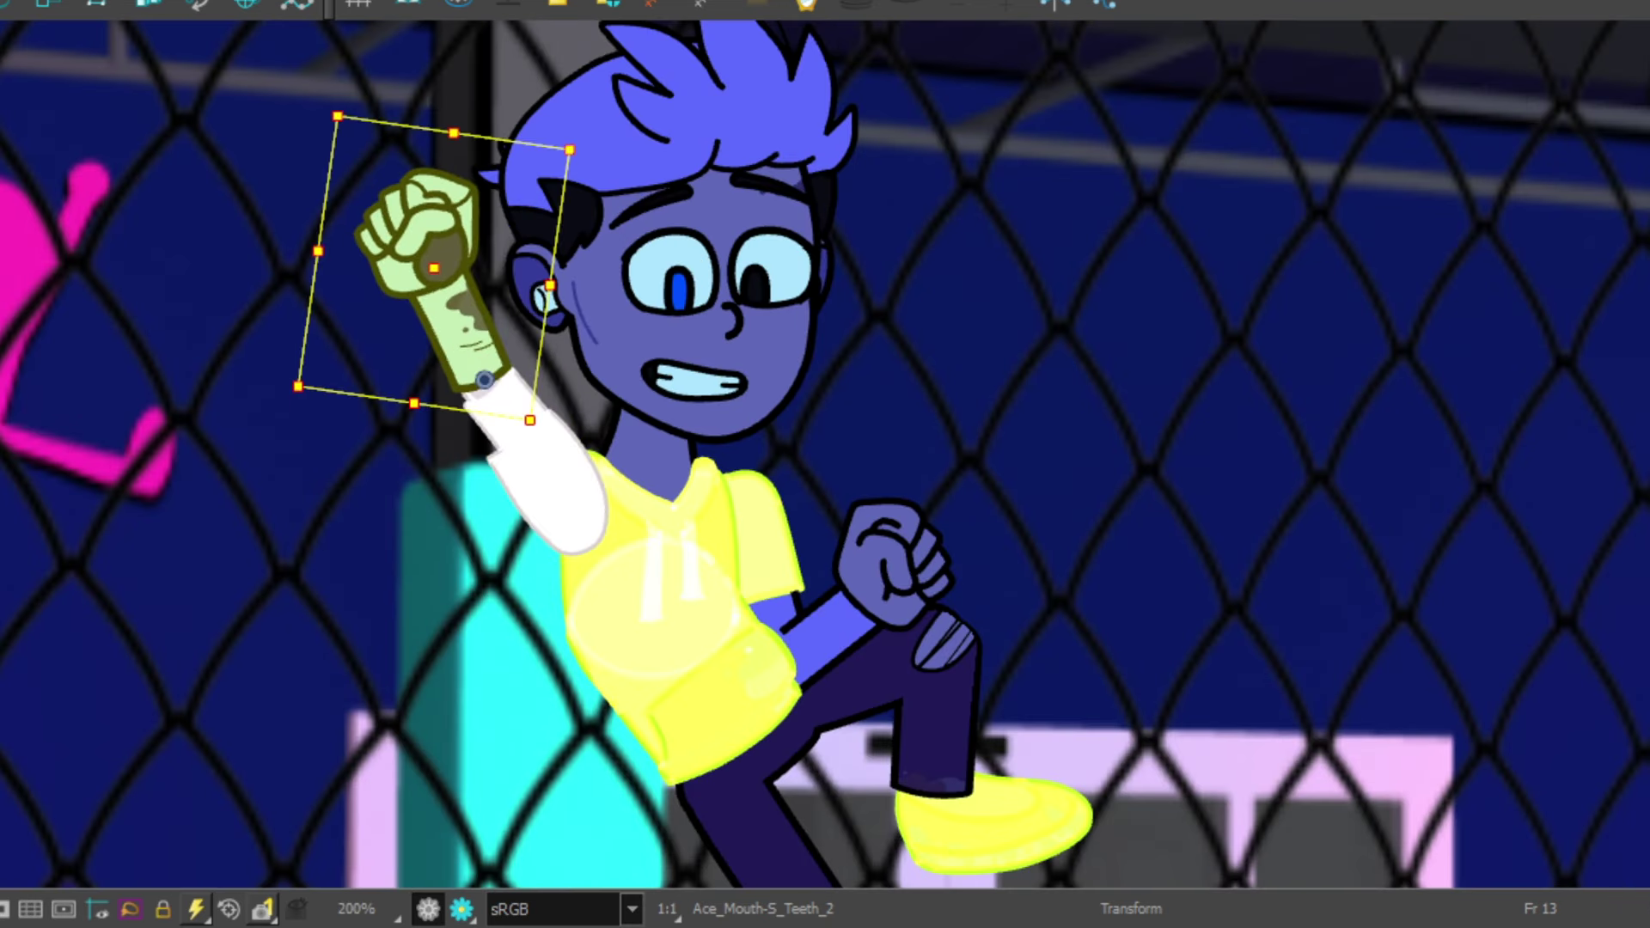
left_click(894, 550)
left_click_drag(1017, 453, 1024, 398)
key("Escape")
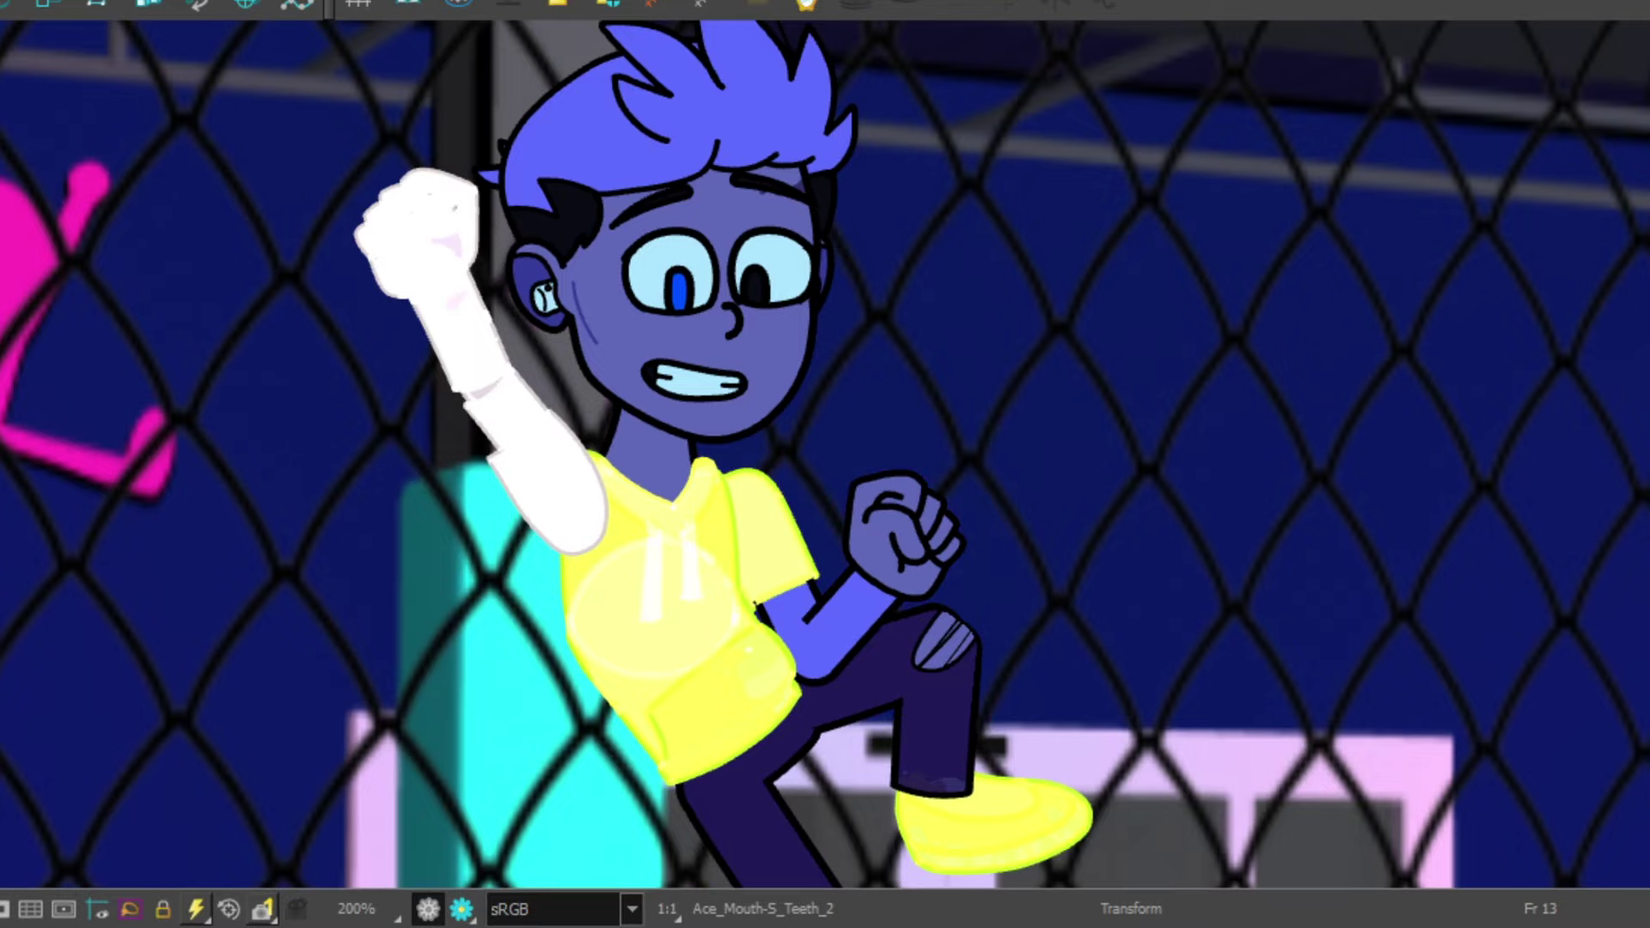
Rotate the bent leg counterclockwise, then step frames and play back to check the motion
scroll(1010, 354, "down", 3)
scroll(993, 547, "up", 3)
left_click(993, 547)
mouse_move(1199, 365)
left_mouse_down()
mouse_move(1333, 287)
mouse_move(1216, 219)
left_mouse_up()
key("ctrl+z")
scroll(1286, 571, "down", 3)
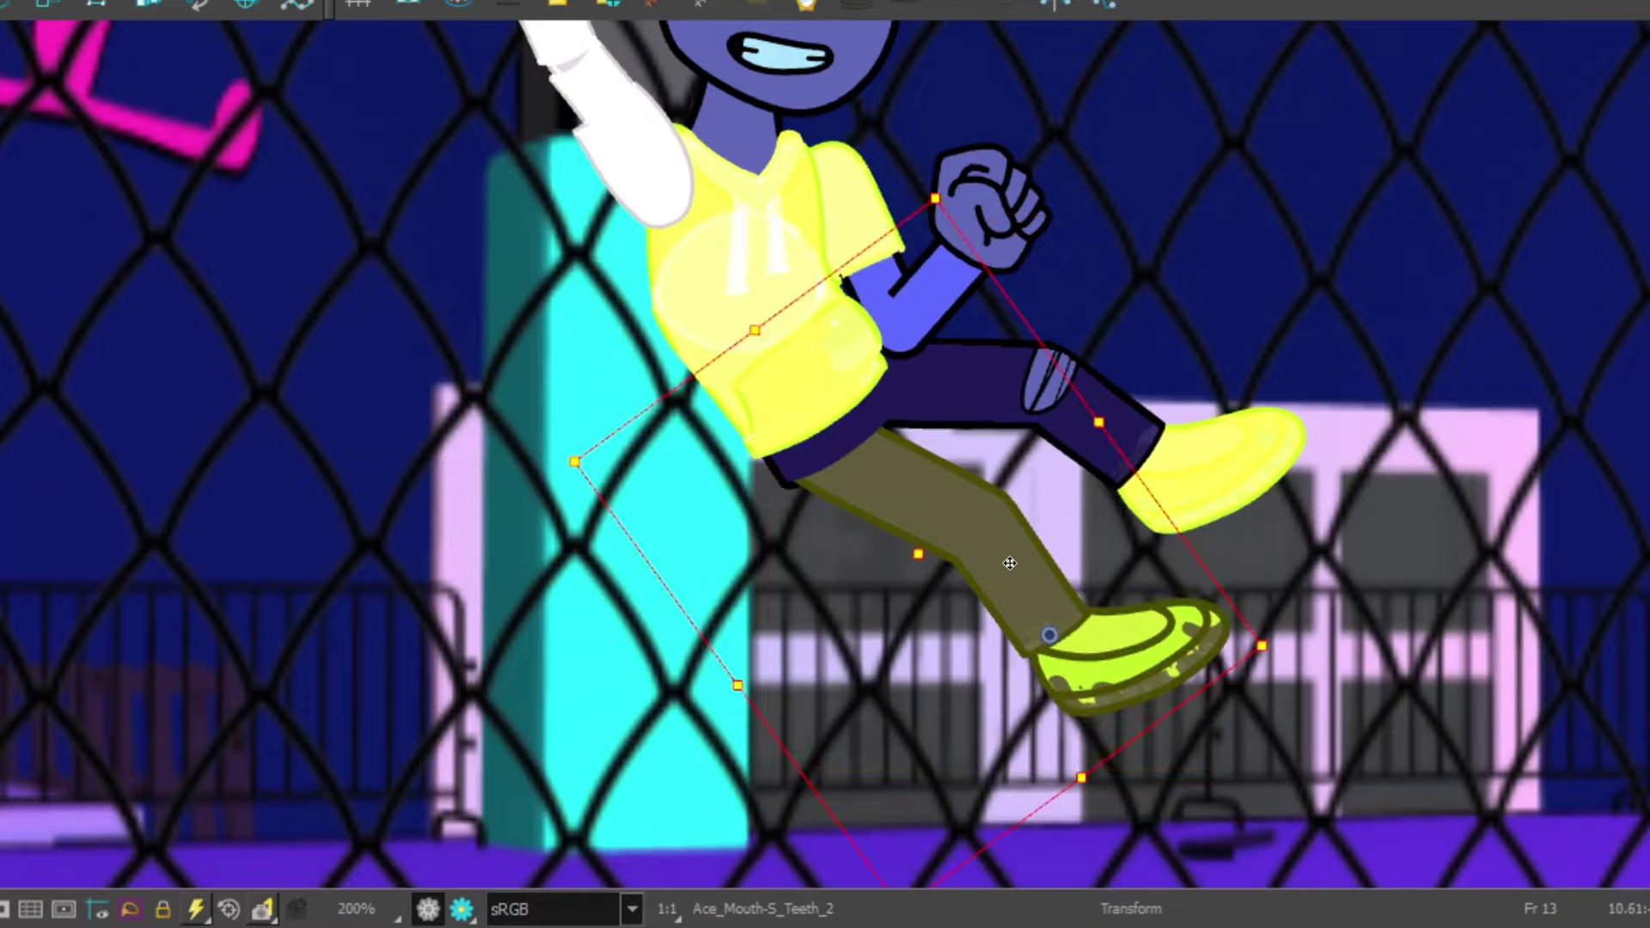
key("comma")
key("comma")
key("Return")
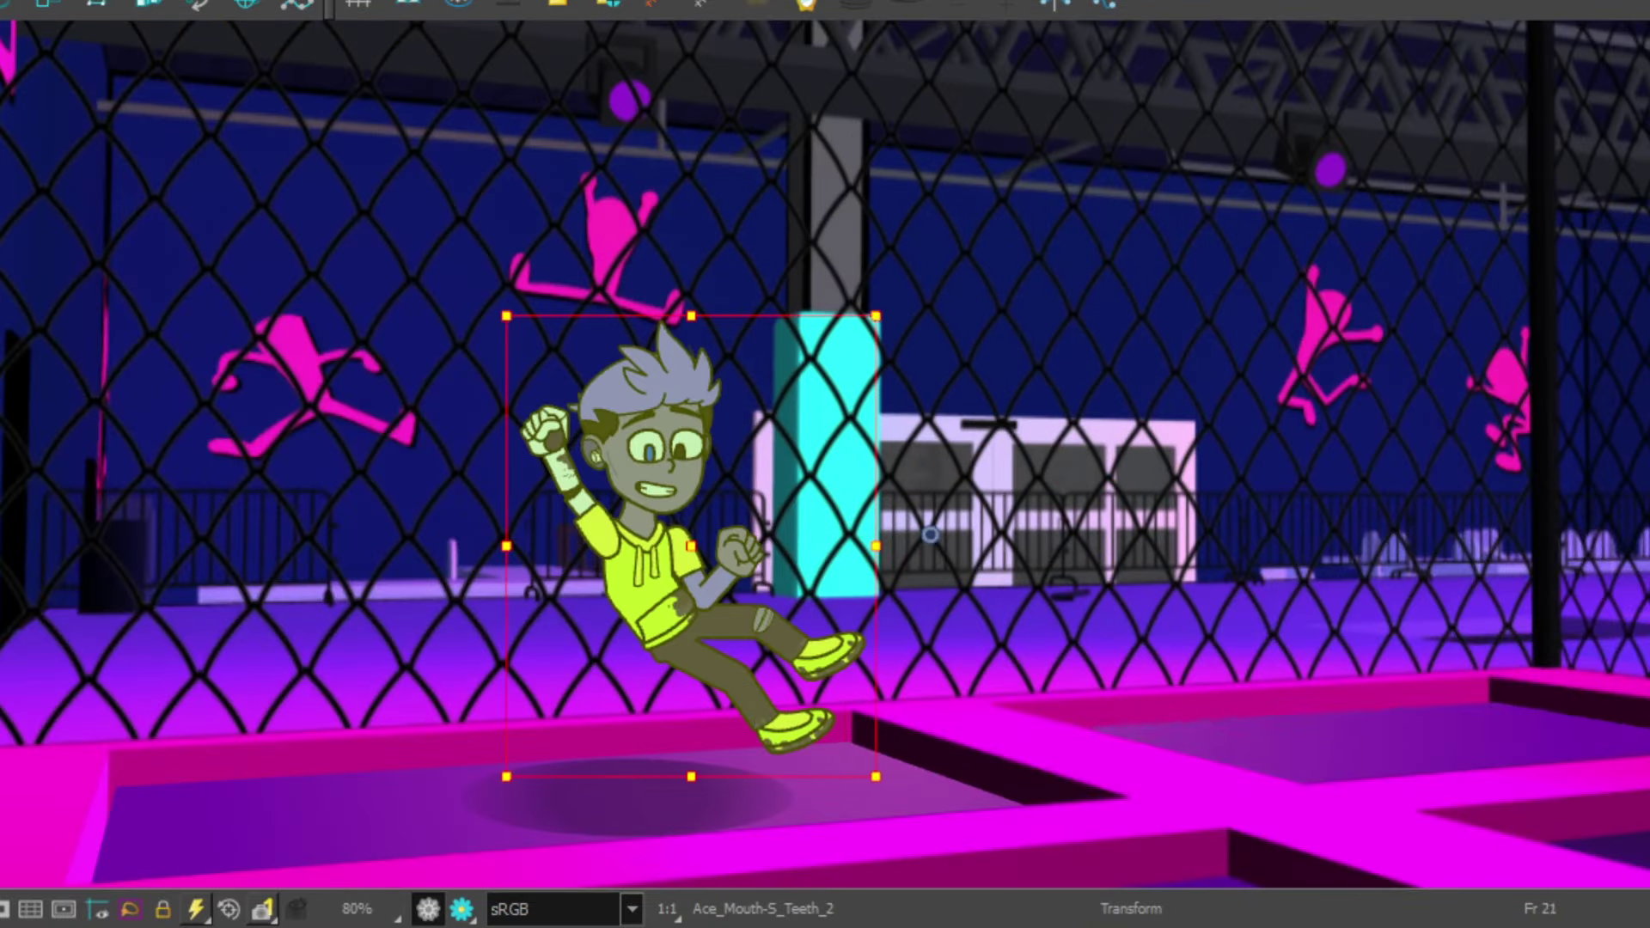
scroll(278, 465, "down", 4)
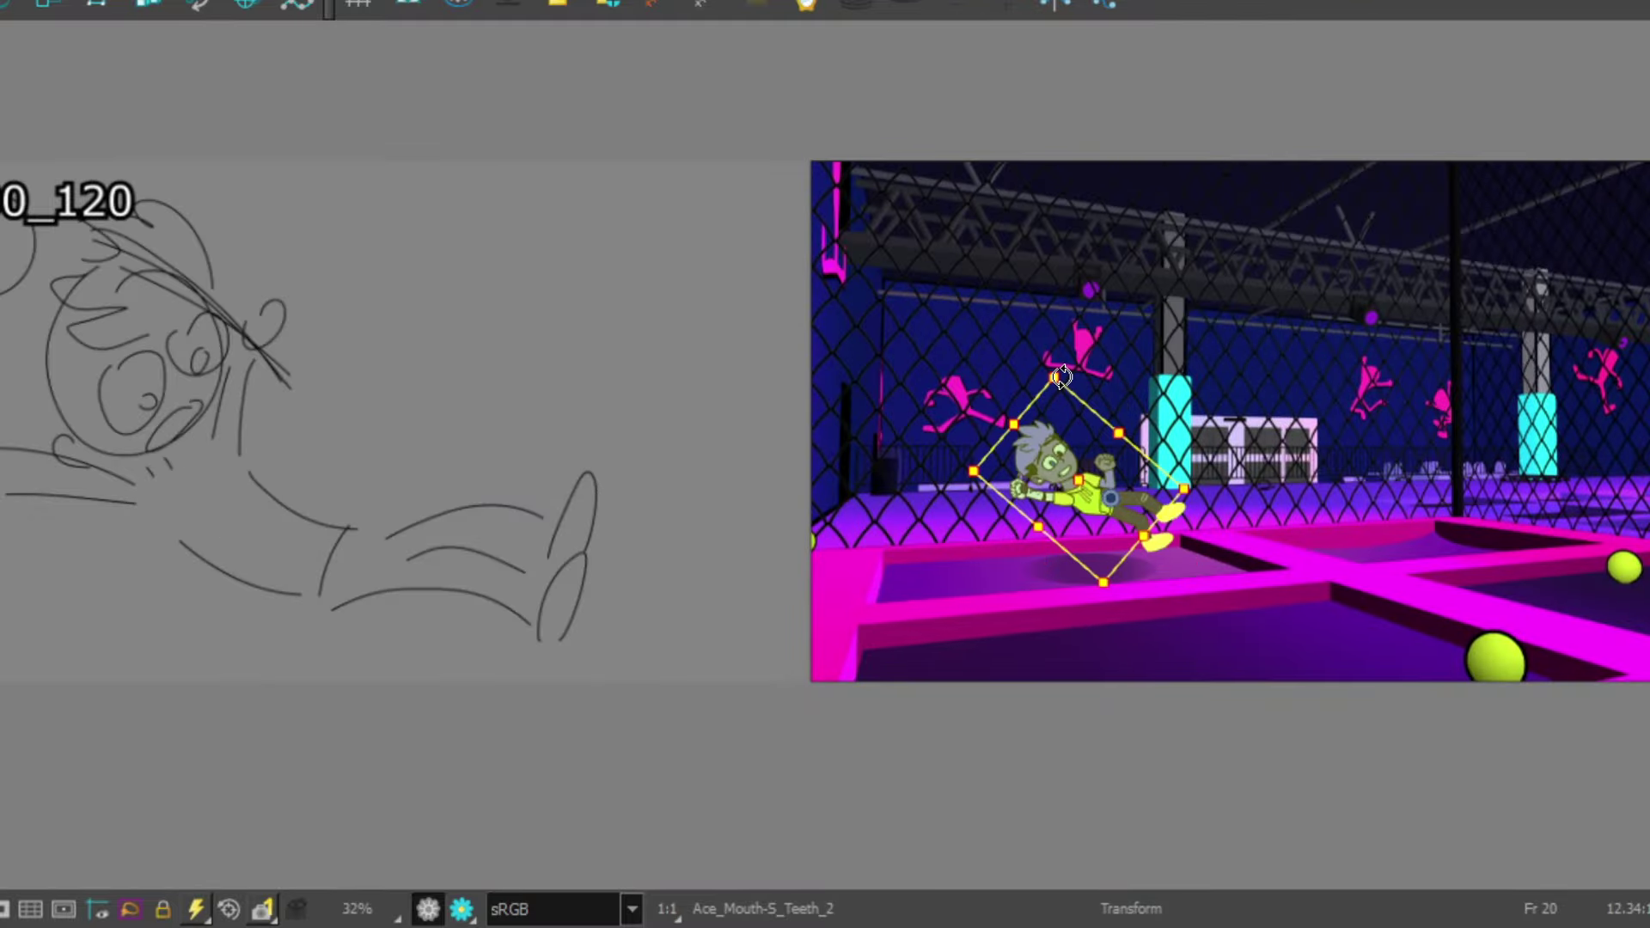
At frame 20, swap the left fist for an open-hand drawing and rotate it clockwise
scroll(1203, 516, "up", 5)
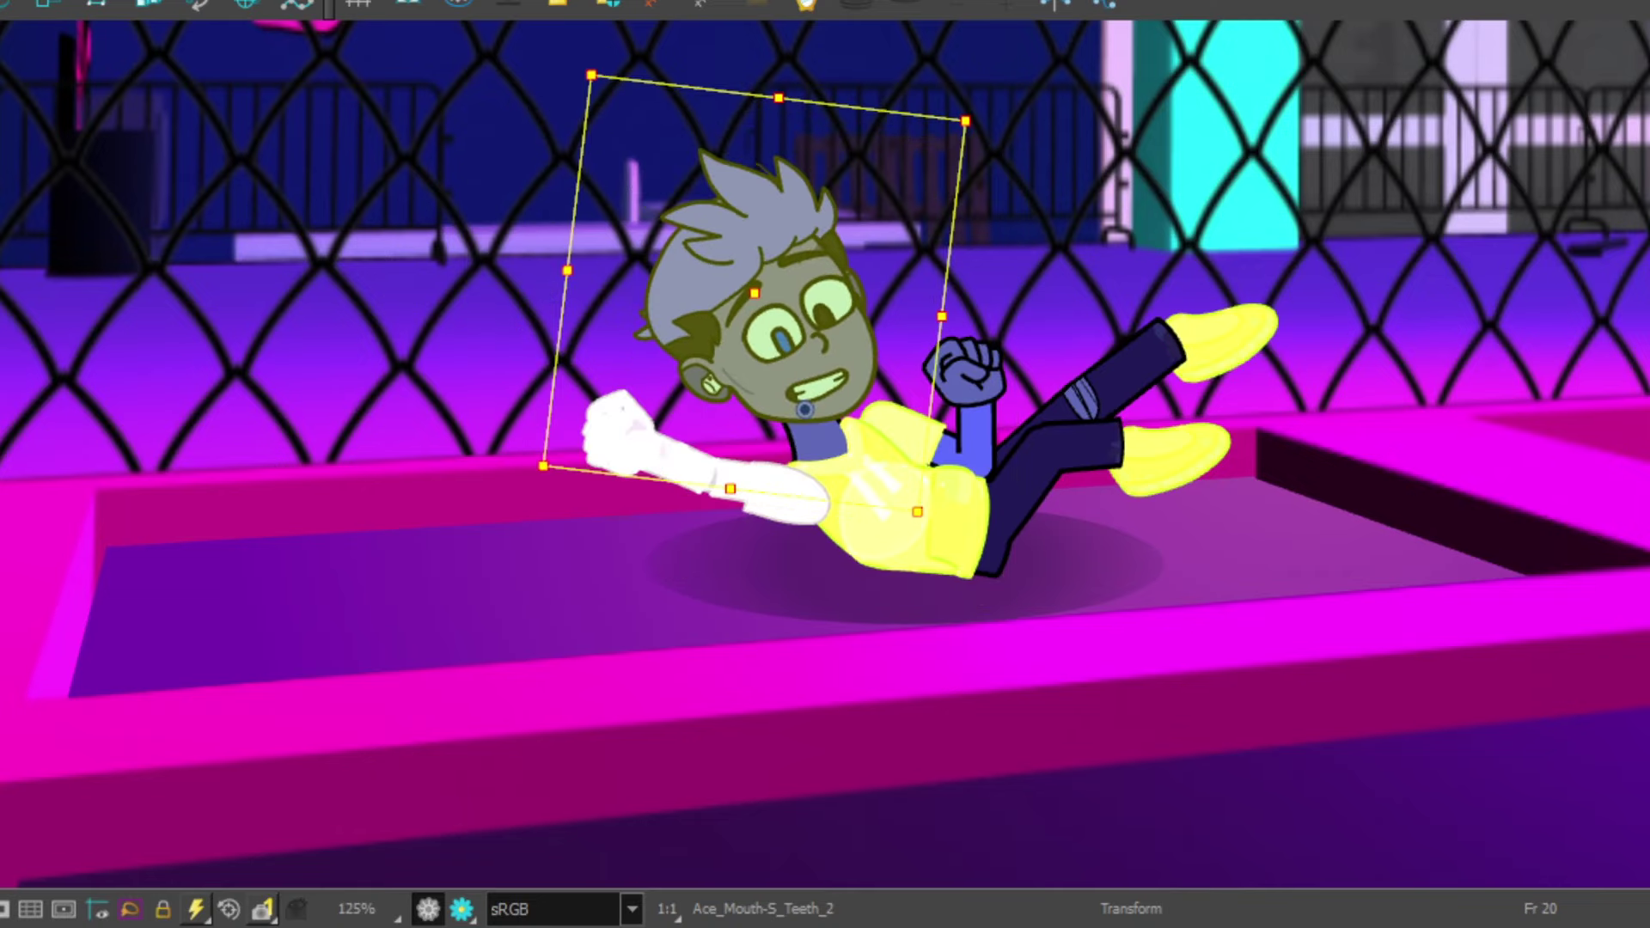
scroll(861, 111, "down", 6)
scroll(835, 246, "up", 7)
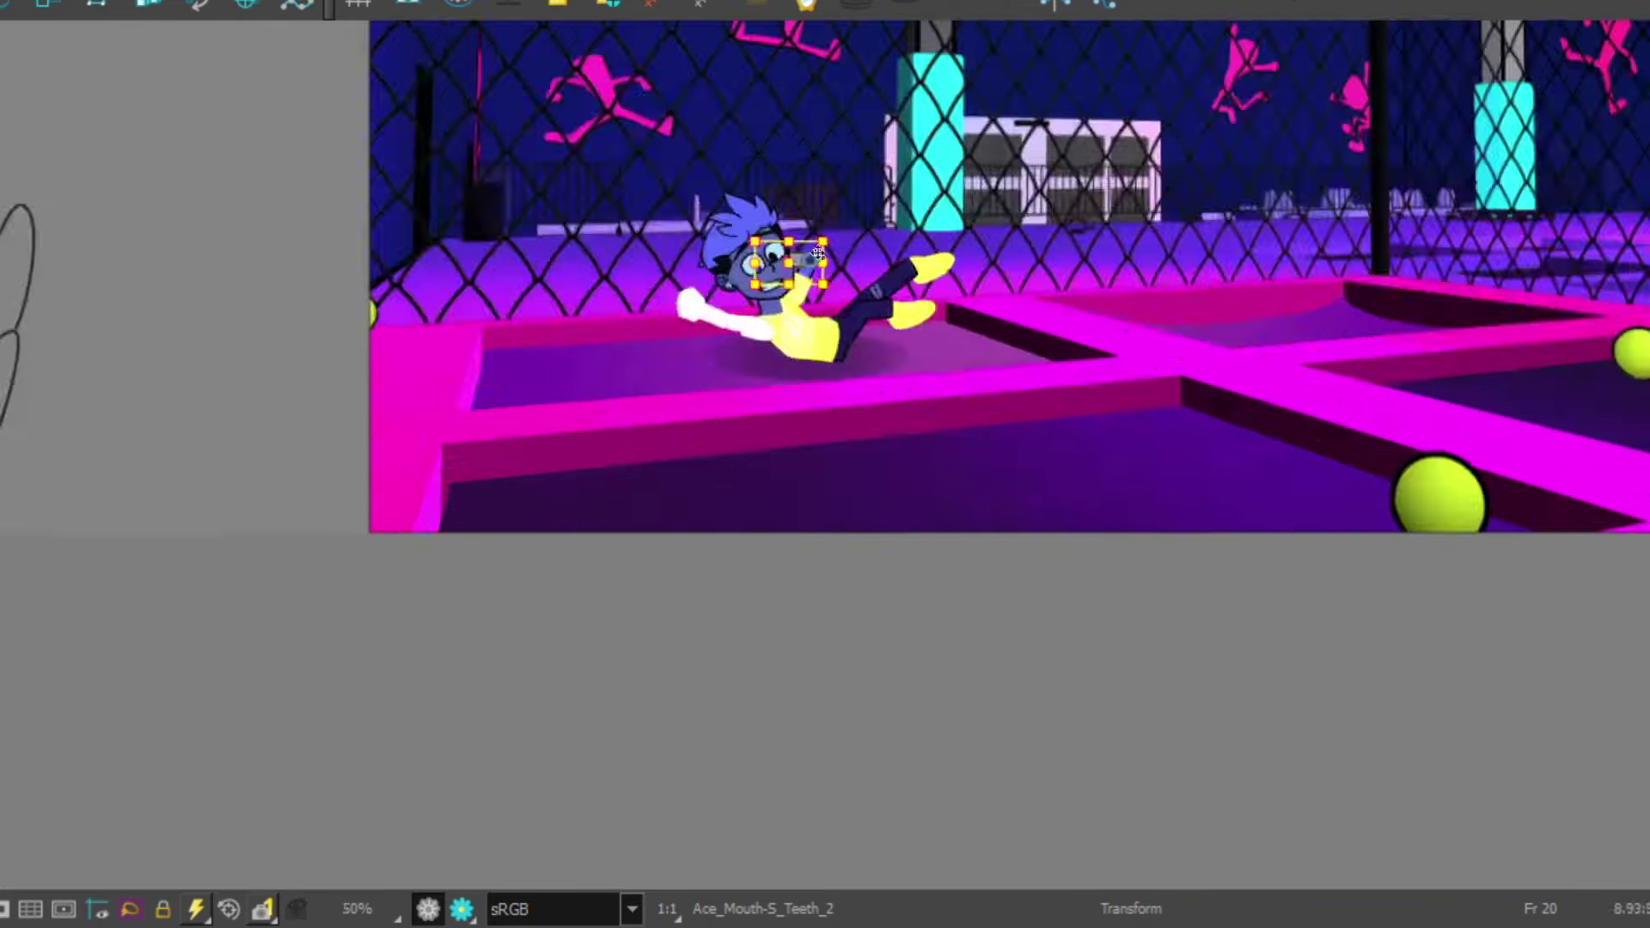
left_click(825, 275)
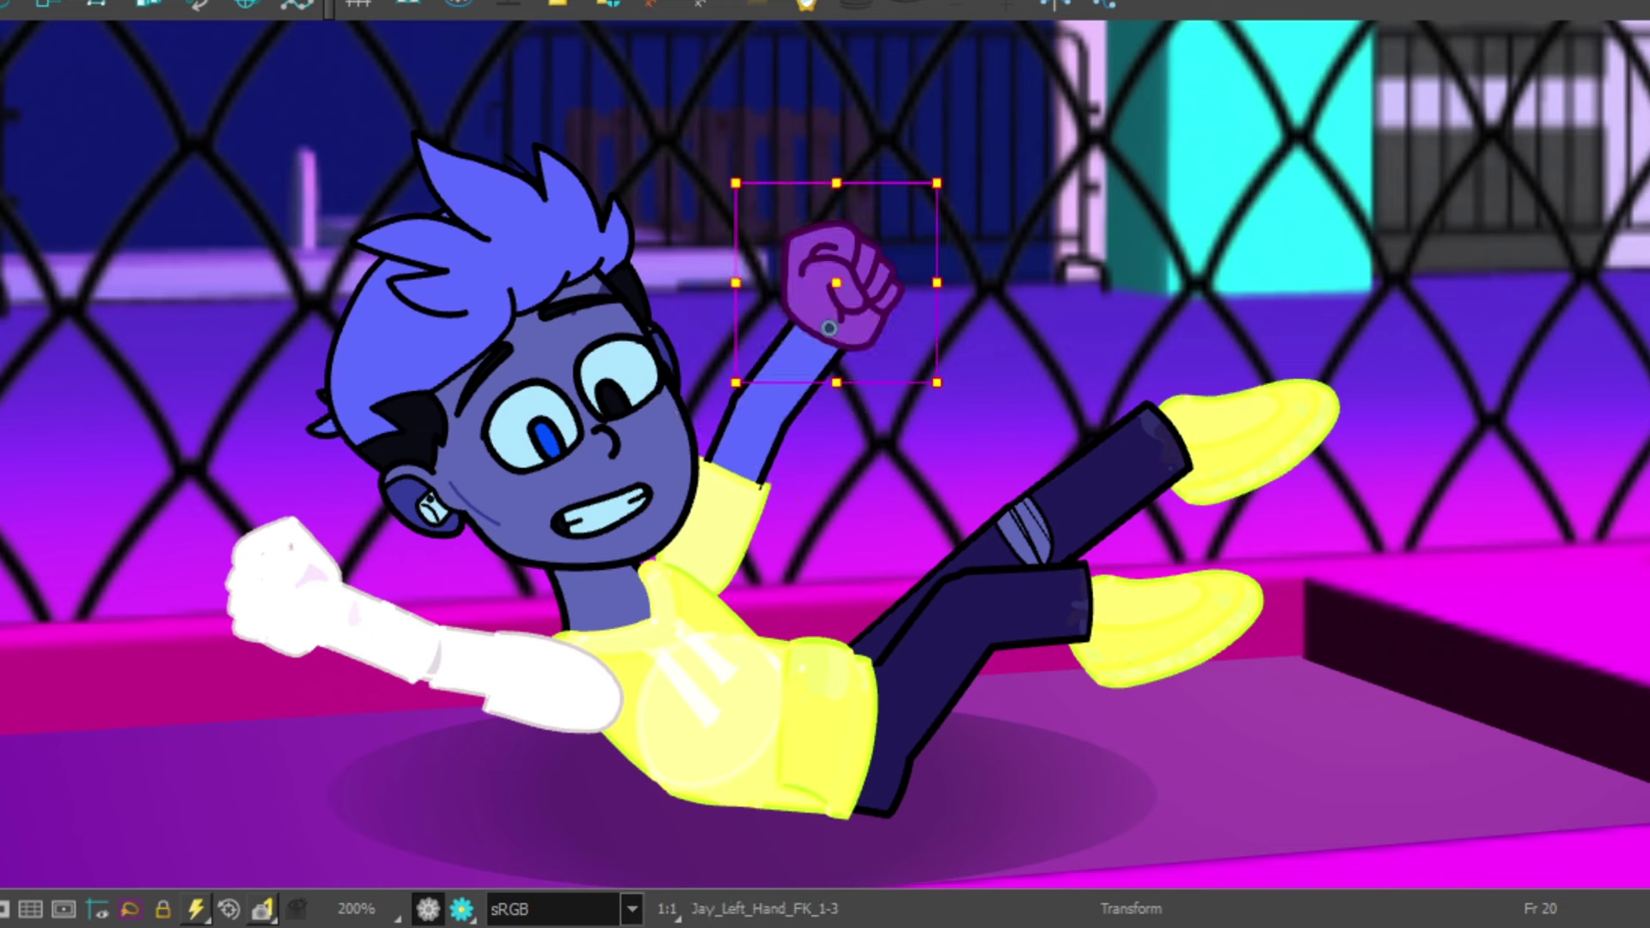
key("]")
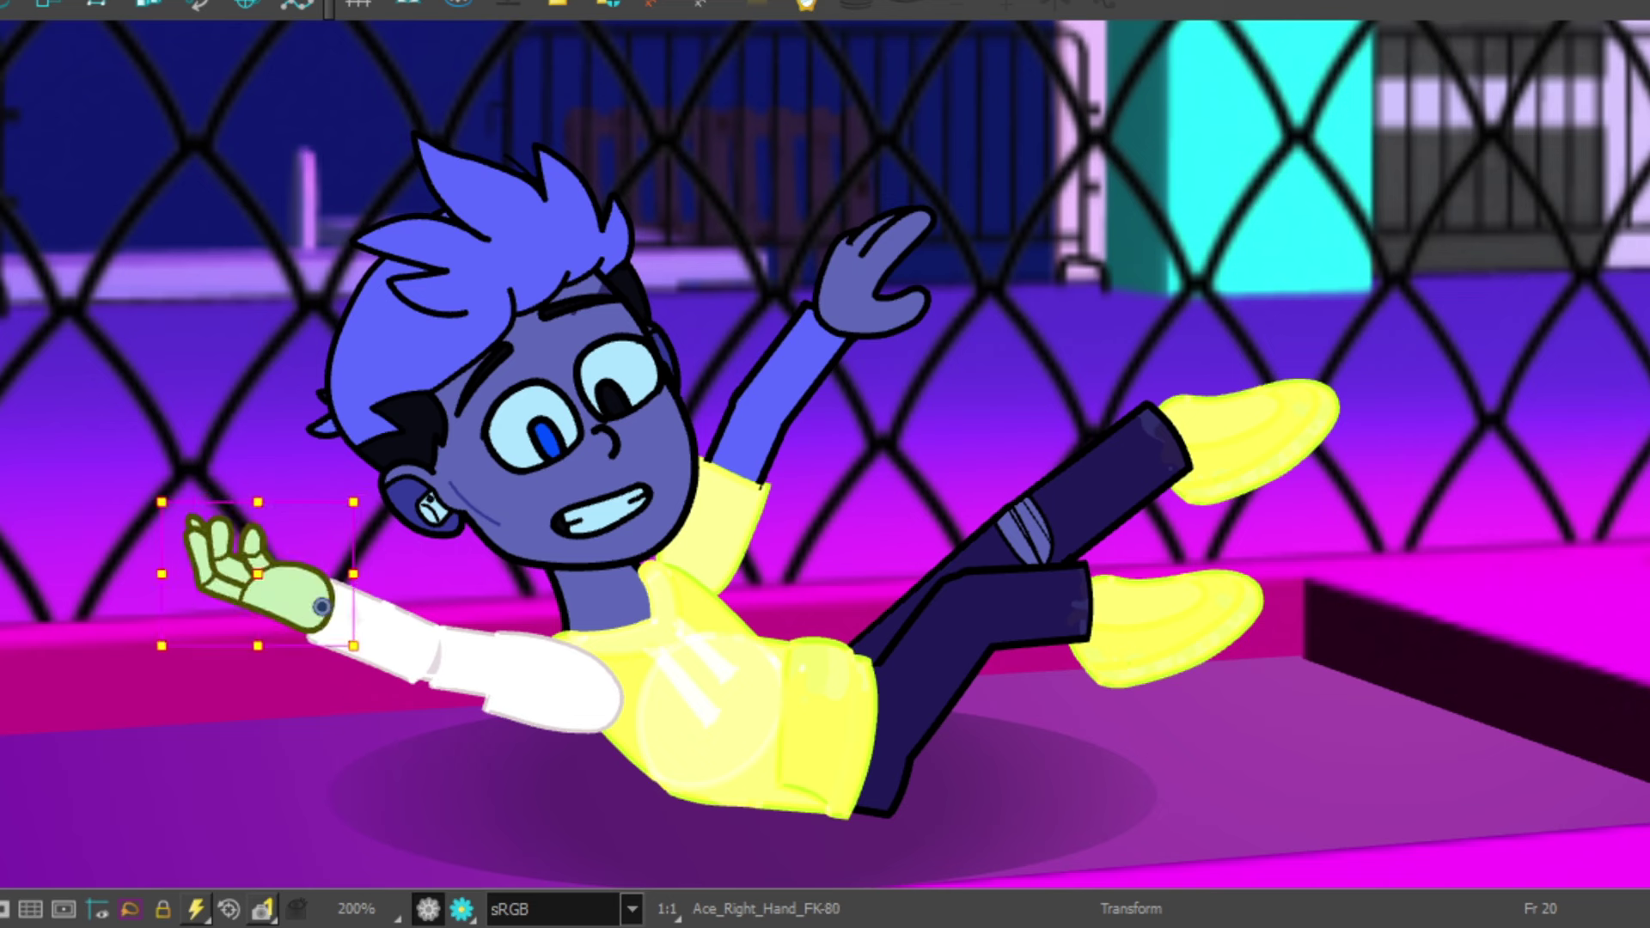
mouse_move(362, 501)
left_mouse_down()
mouse_move(399, 525)
mouse_move(429, 370)
left_mouse_up()
Rotate the raised leg into its landing pose
left_click(1118, 481)
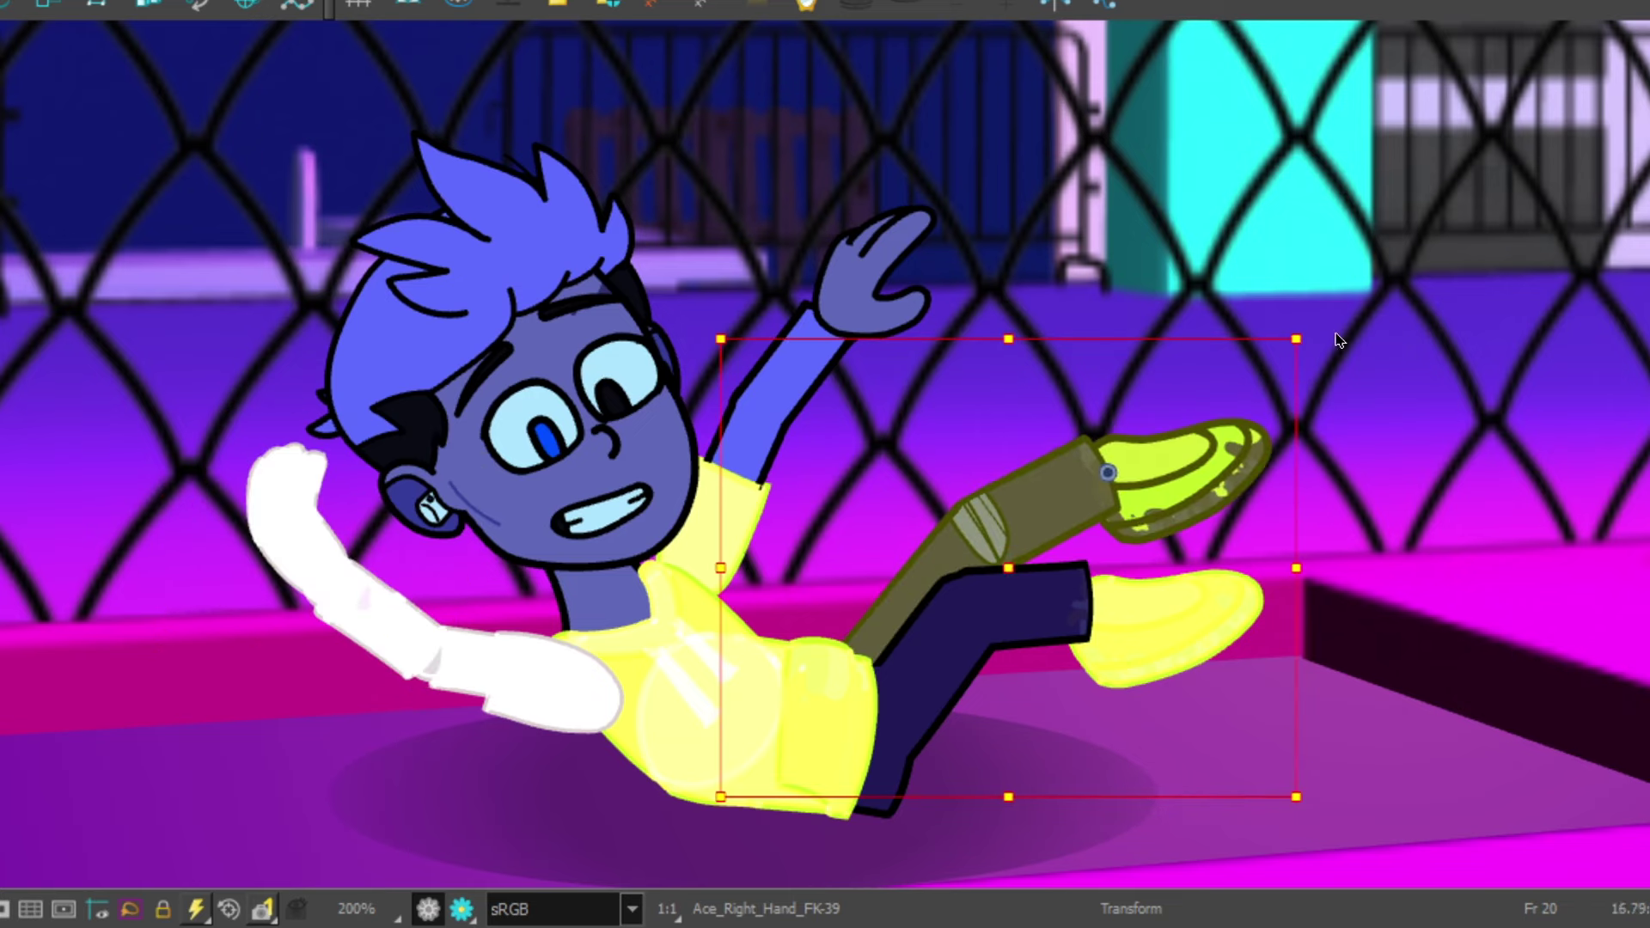
mouse_move(1339, 340)
left_mouse_down()
mouse_move(1246, 258)
mouse_move(1405, 478)
mouse_move(1341, 361)
left_mouse_up()
scroll(942, 301, "down", 3)
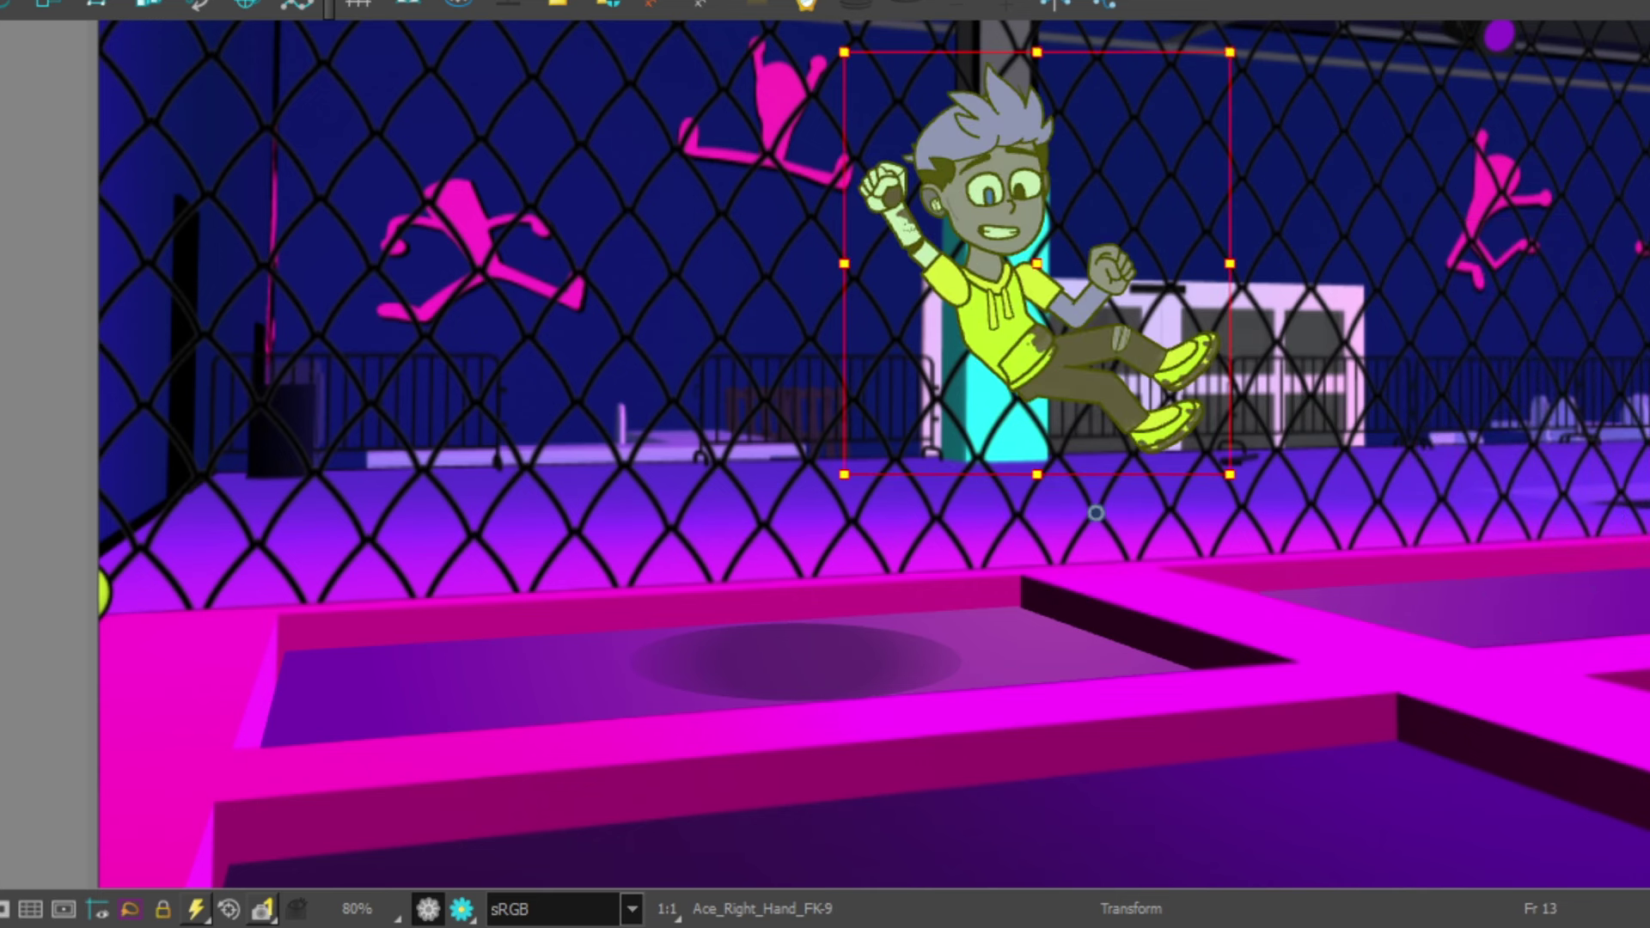
At frame 17, rotate the white-sleeved arm up beside the head and replay the animation
left_click(1255, 293)
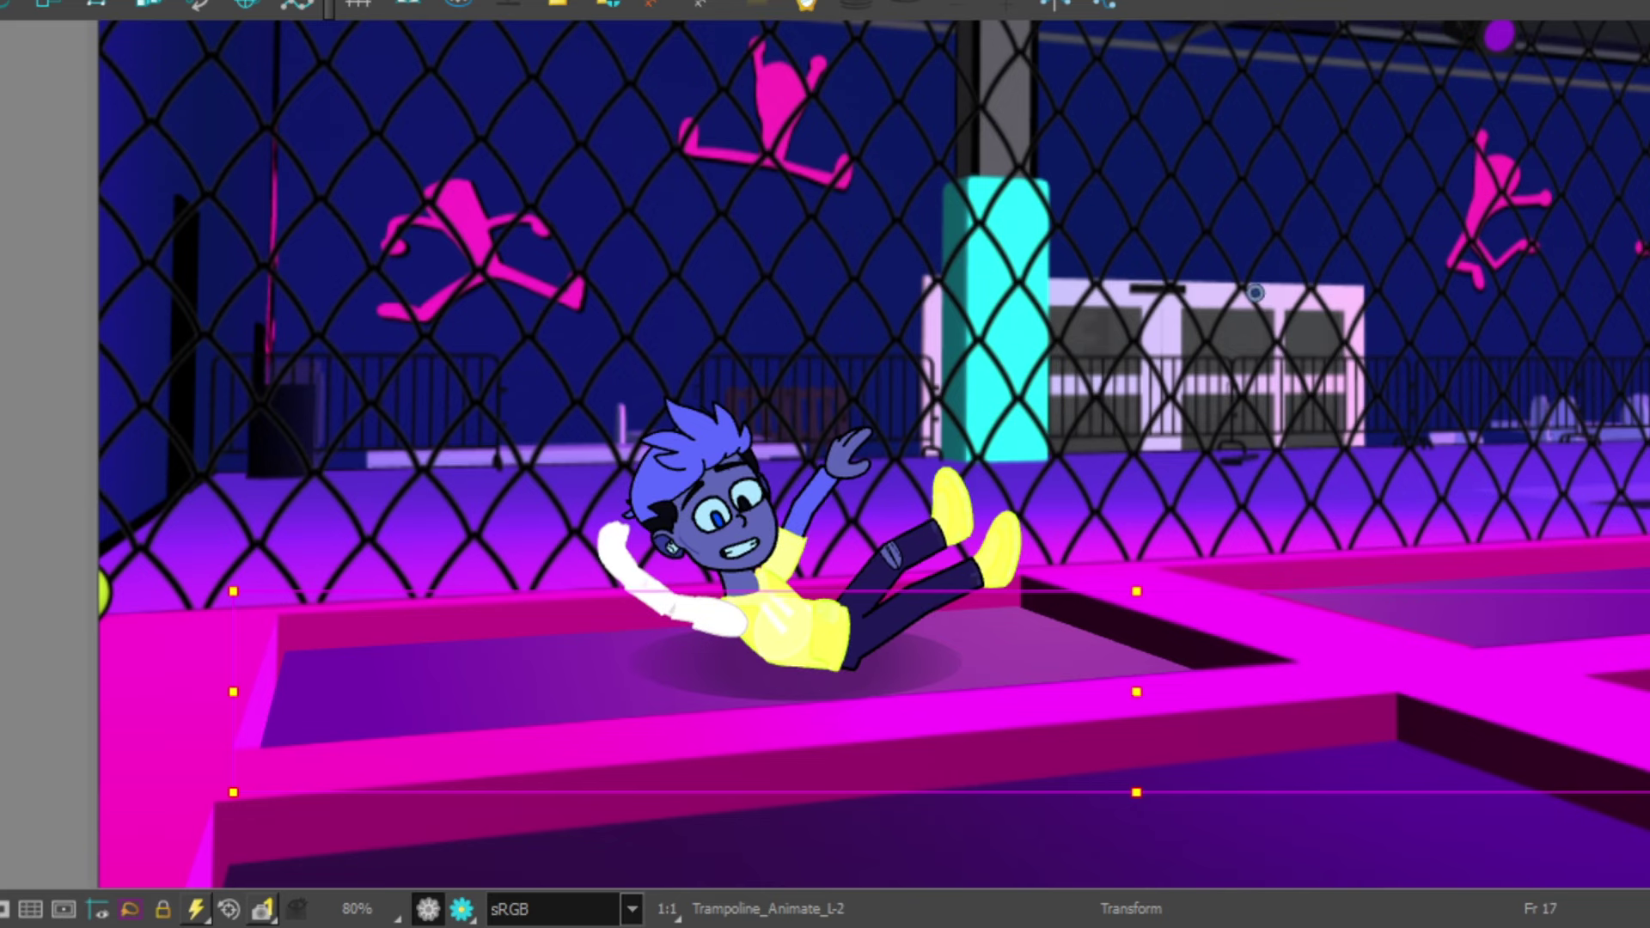
left_click(688, 602)
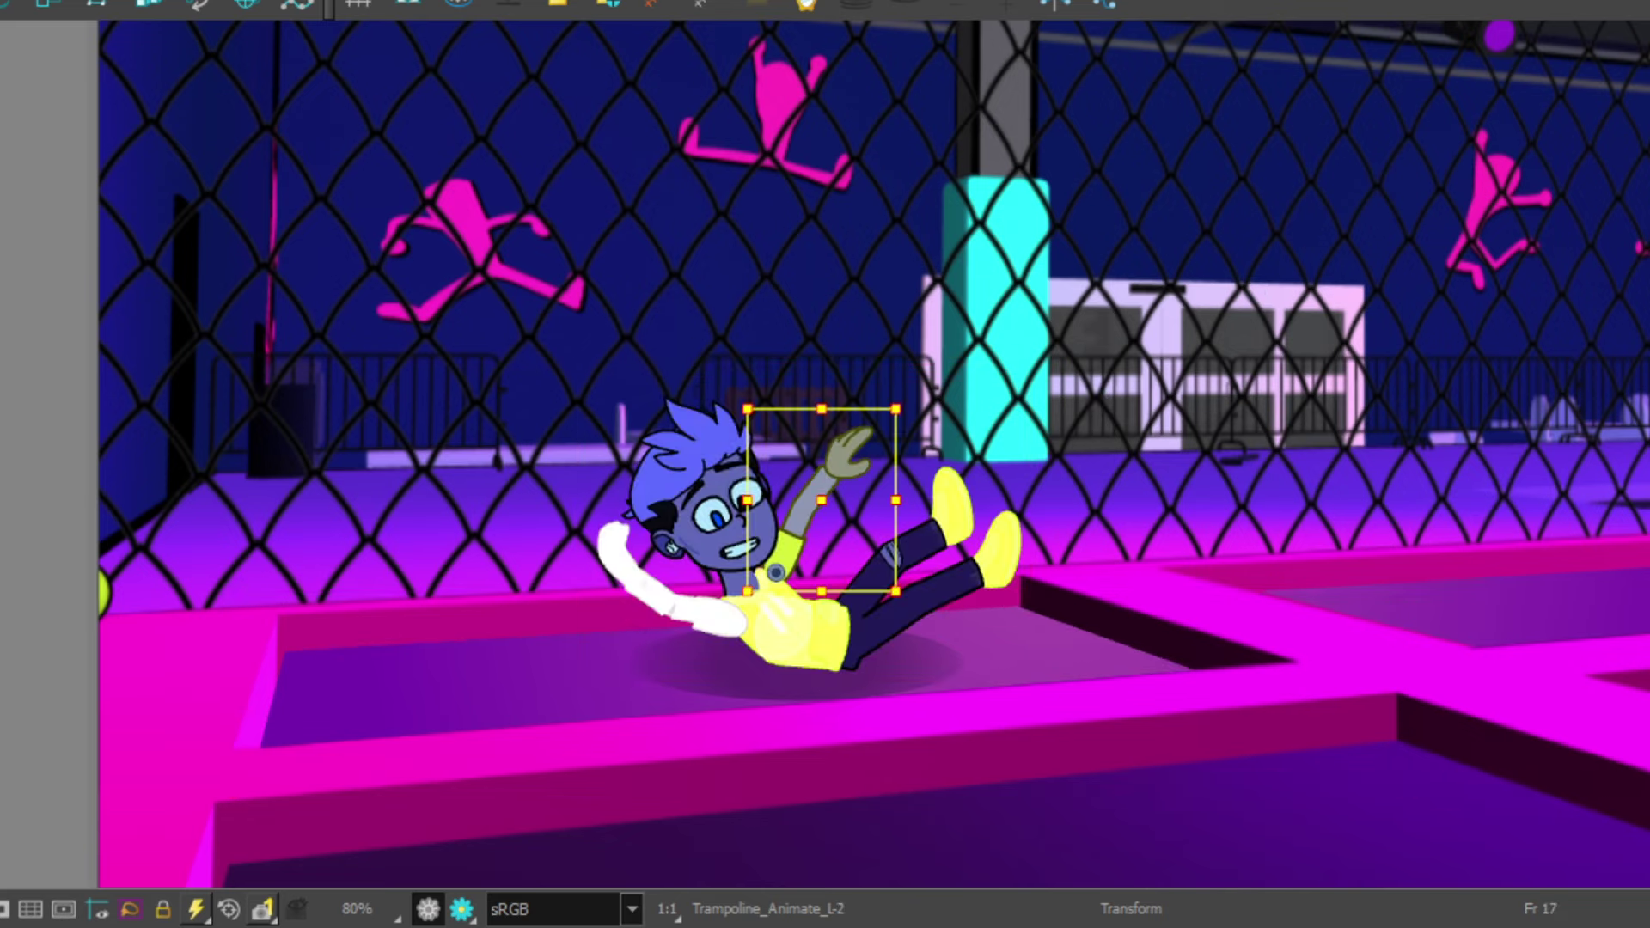
scroll(602, 558, "up", 2)
left_click_drag(766, 494, 938, 595)
scroll(939, 596, "down", 2)
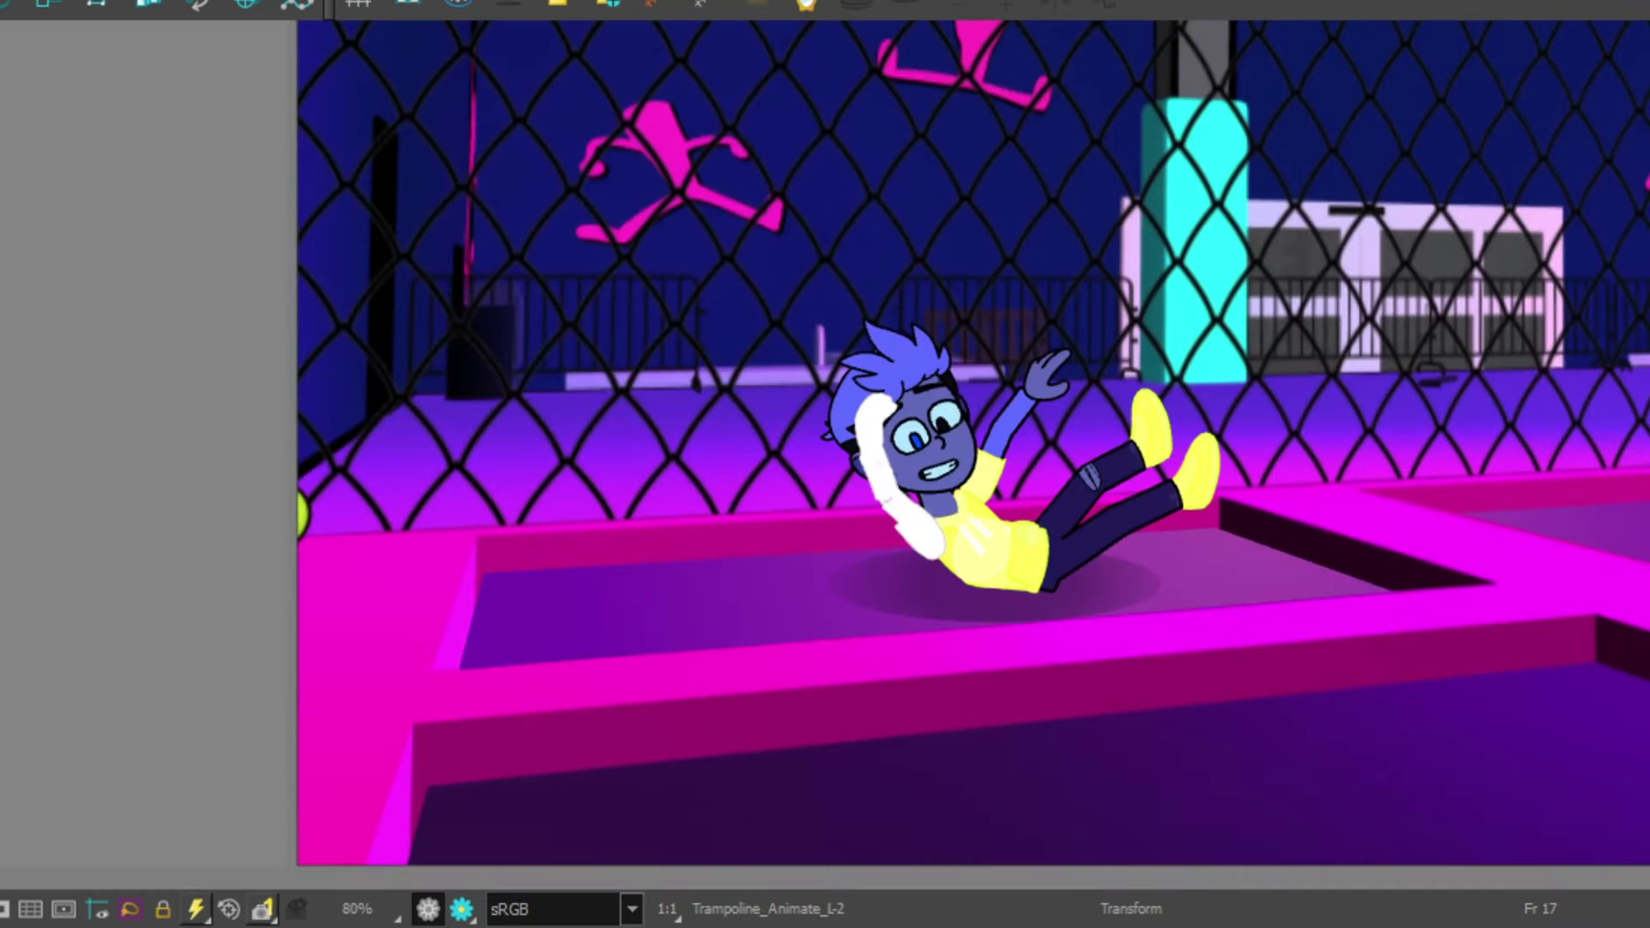
key("Return")
Tilt the whole boy about 45 degrees
scroll(1547, 421, "down", 3)
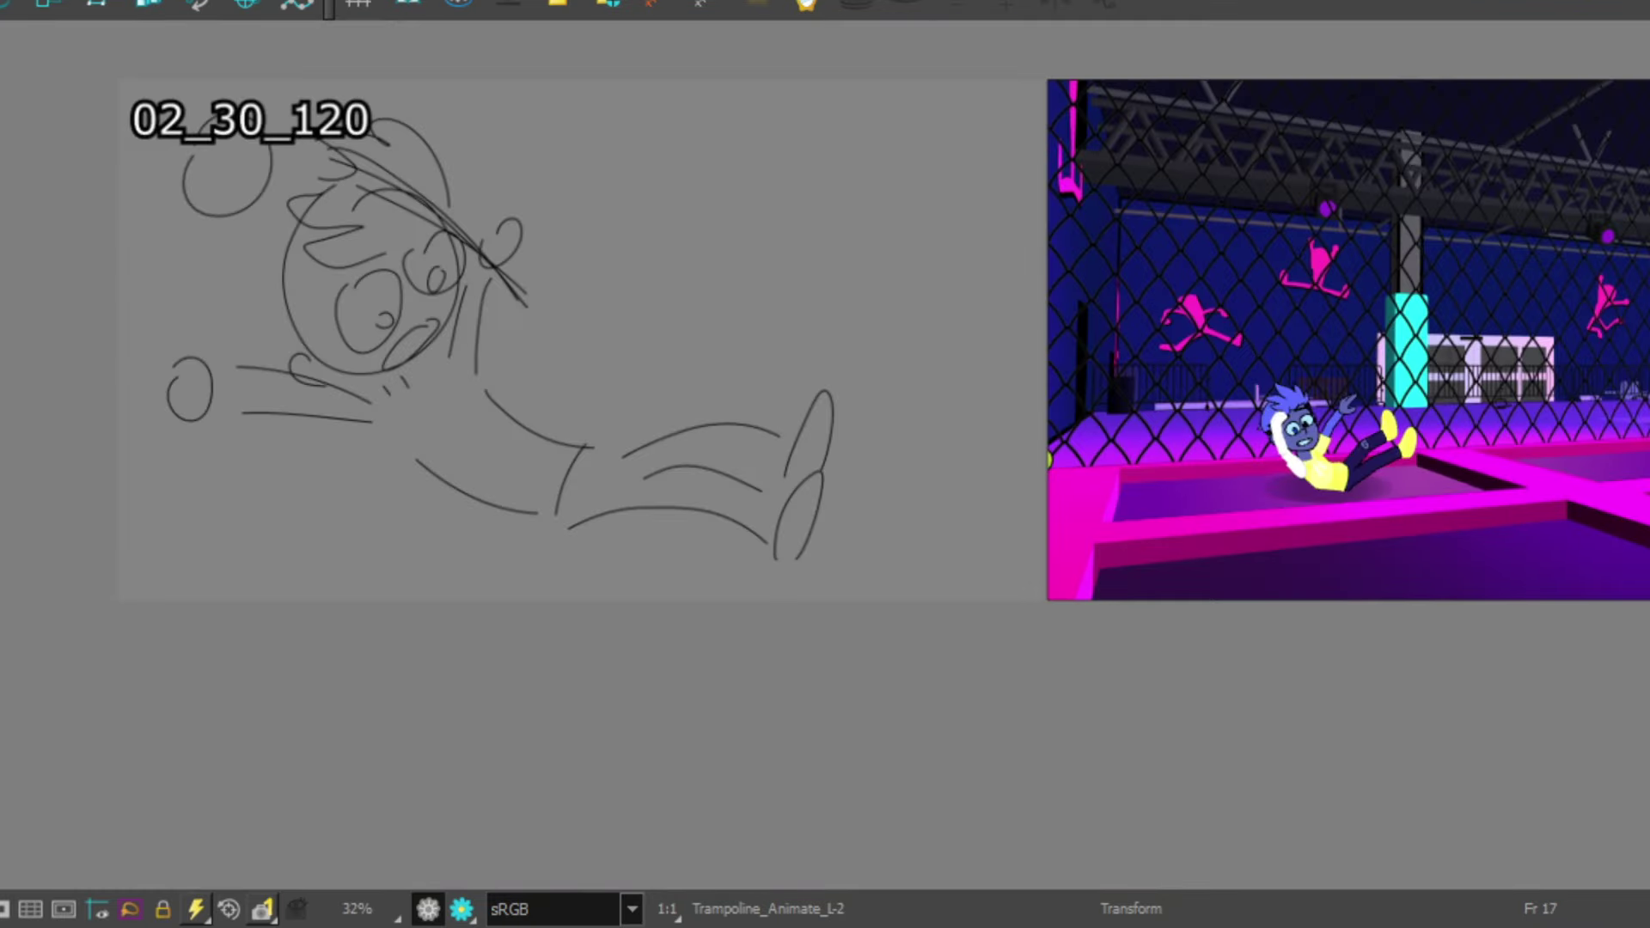
scroll(1375, 455, "up", 5)
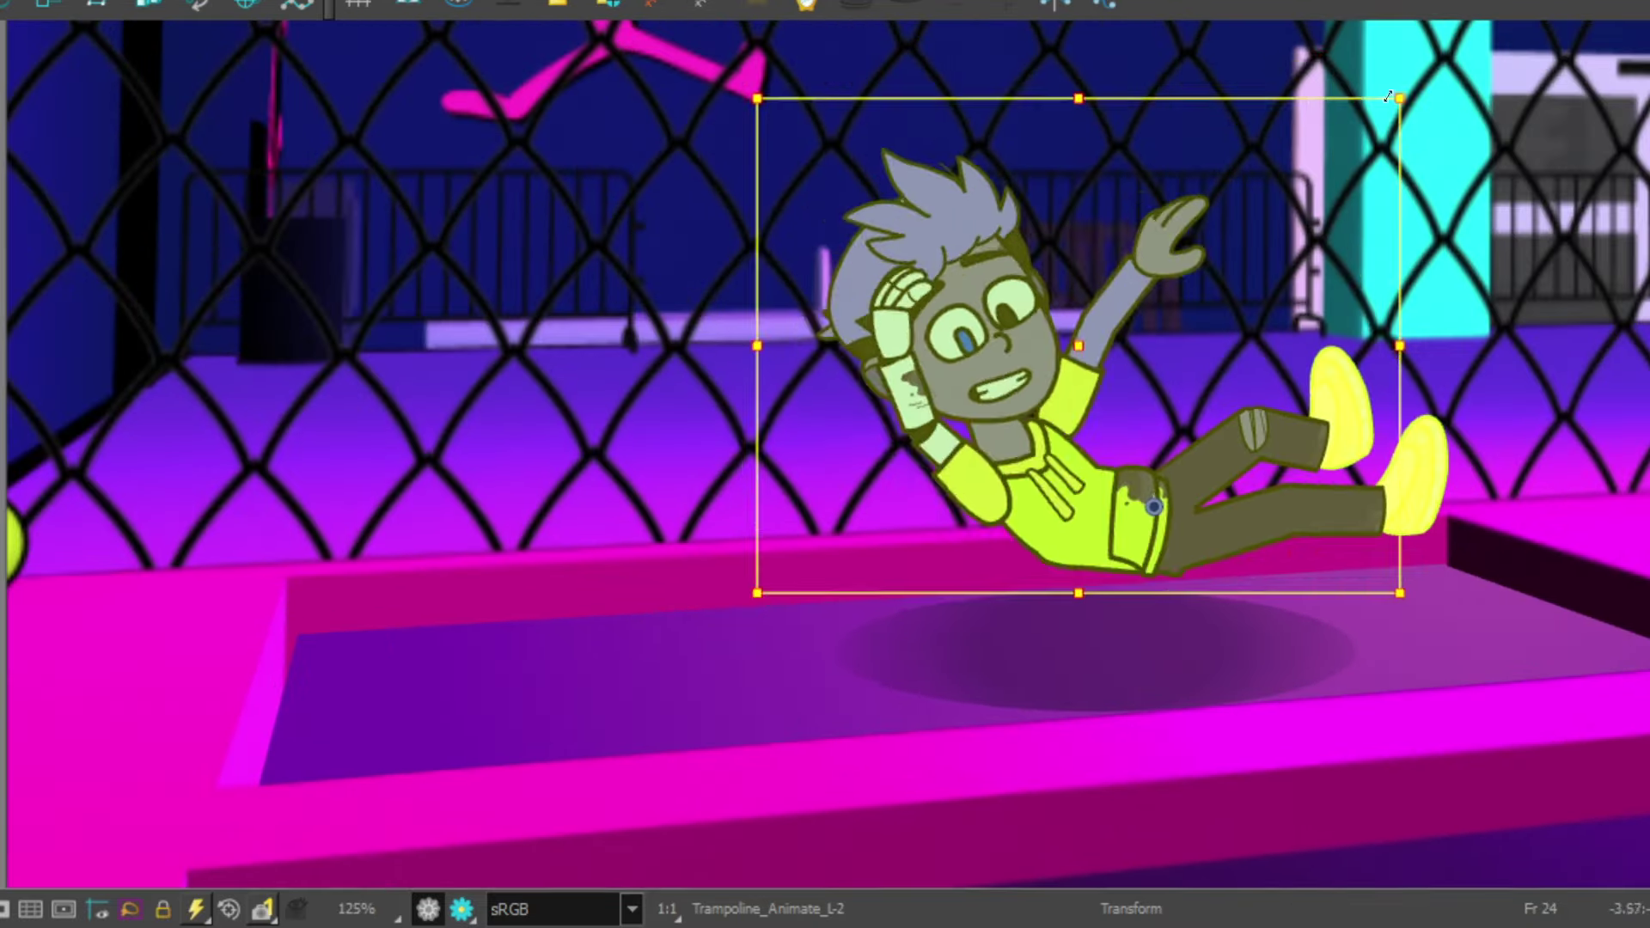
left_click_drag(756, 91, 870, 96)
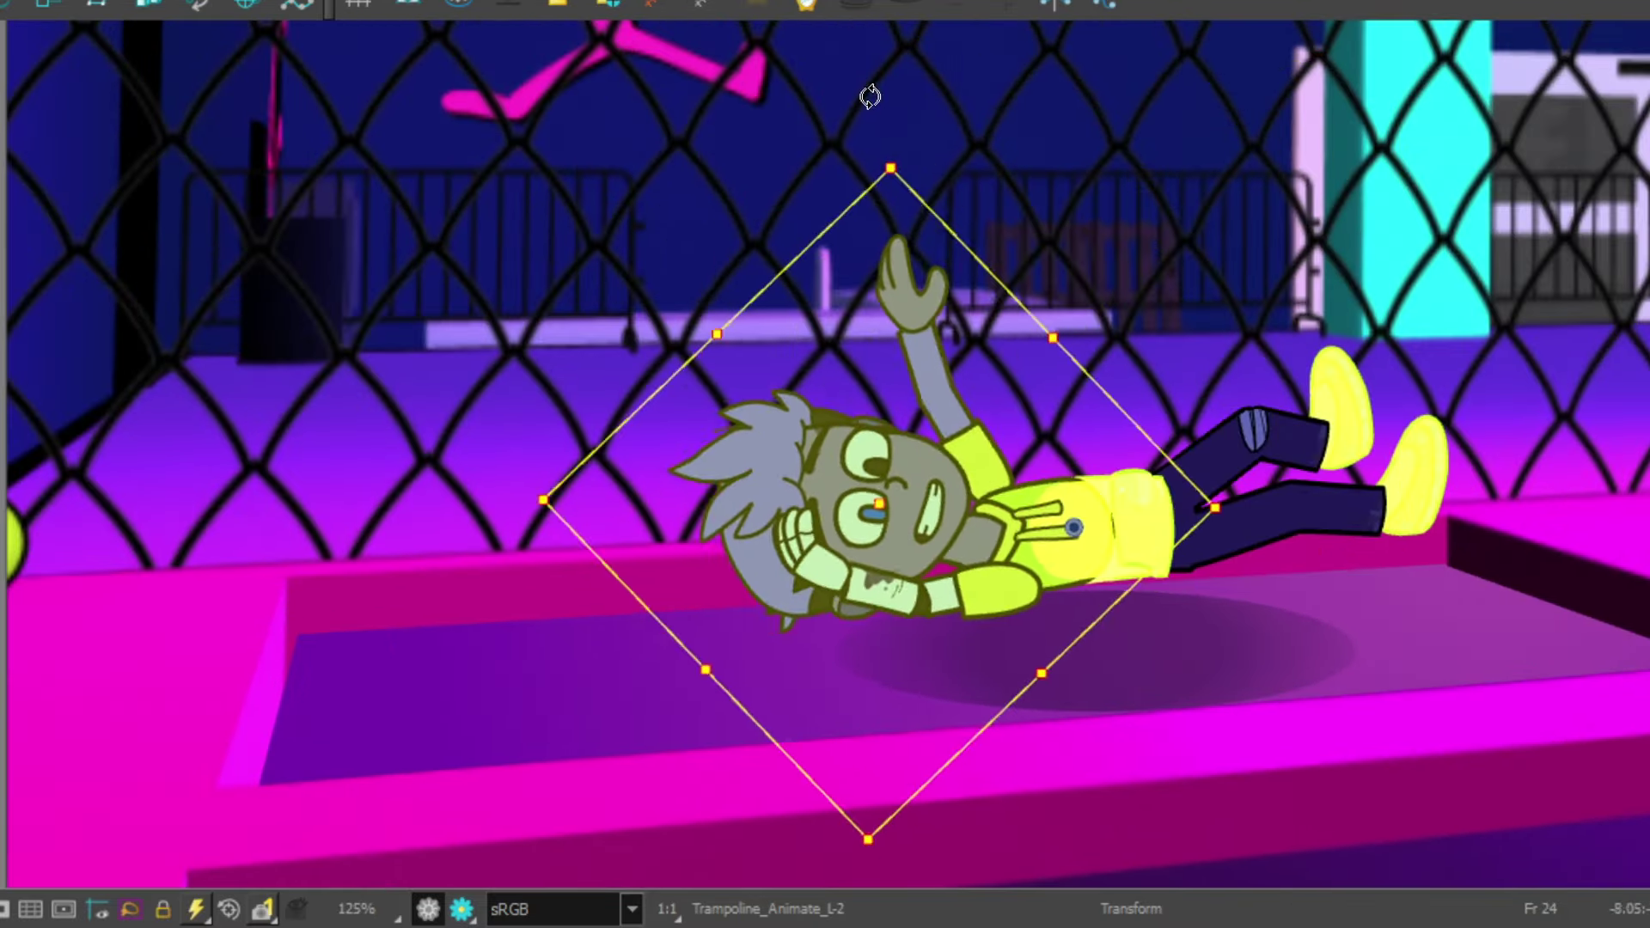
scroll(1143, 422, "up", 2)
Rotate the leg and shoe down at the hip and turn the head to its landing angle
left_click(1536, 548)
left_click_drag(1537, 548, 1560, 752)
left_click(636, 593)
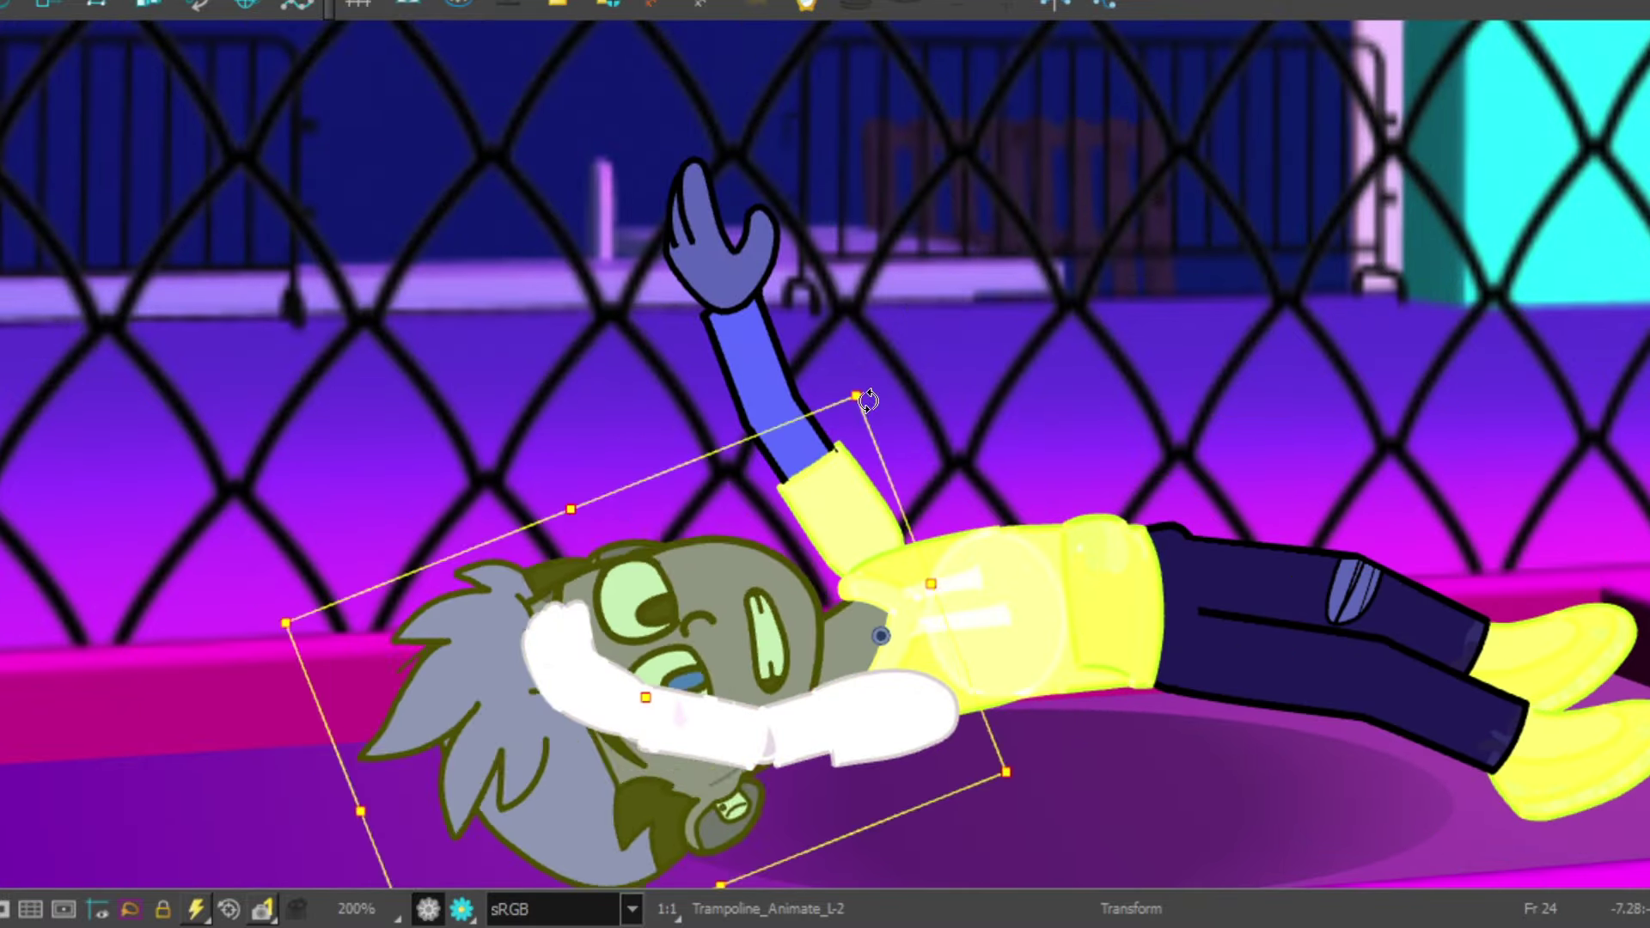
mouse_move(855, 398)
left_mouse_down()
mouse_move(894, 396)
mouse_move(840, 412)
left_mouse_up()
scroll(885, 397, "down", 7)
scroll(885, 397, "up", 8)
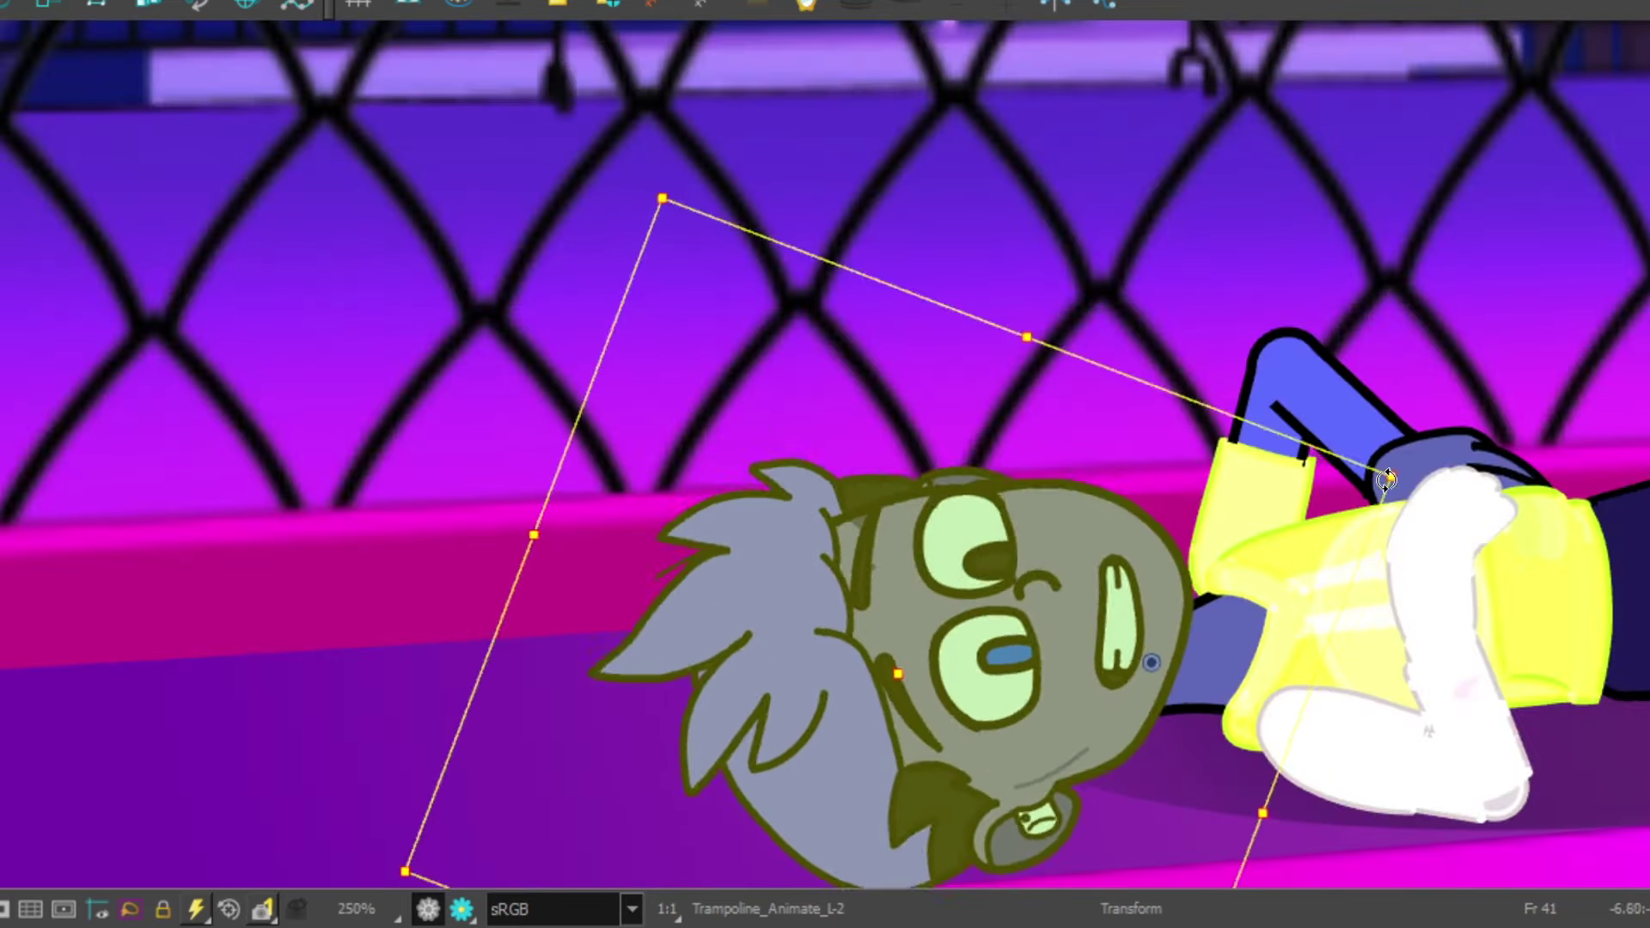
Rotate the bent leg and then the straight leg upward around the hip
scroll(1388, 480, "down", 2)
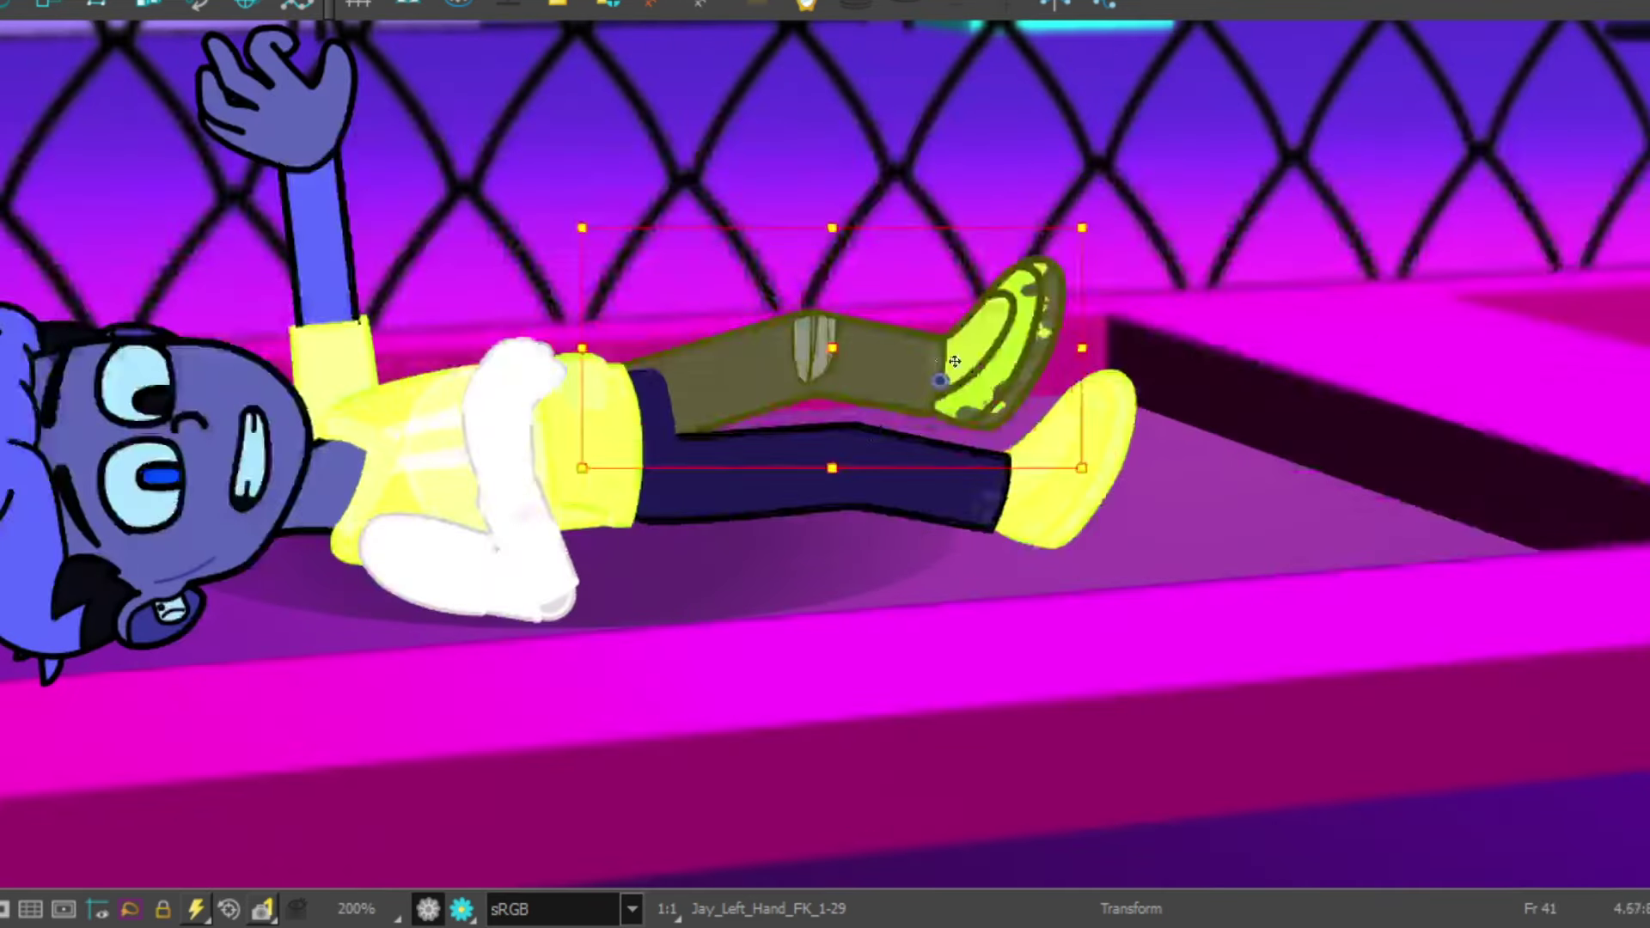
left_click_drag(1100, 215, 964, 115)
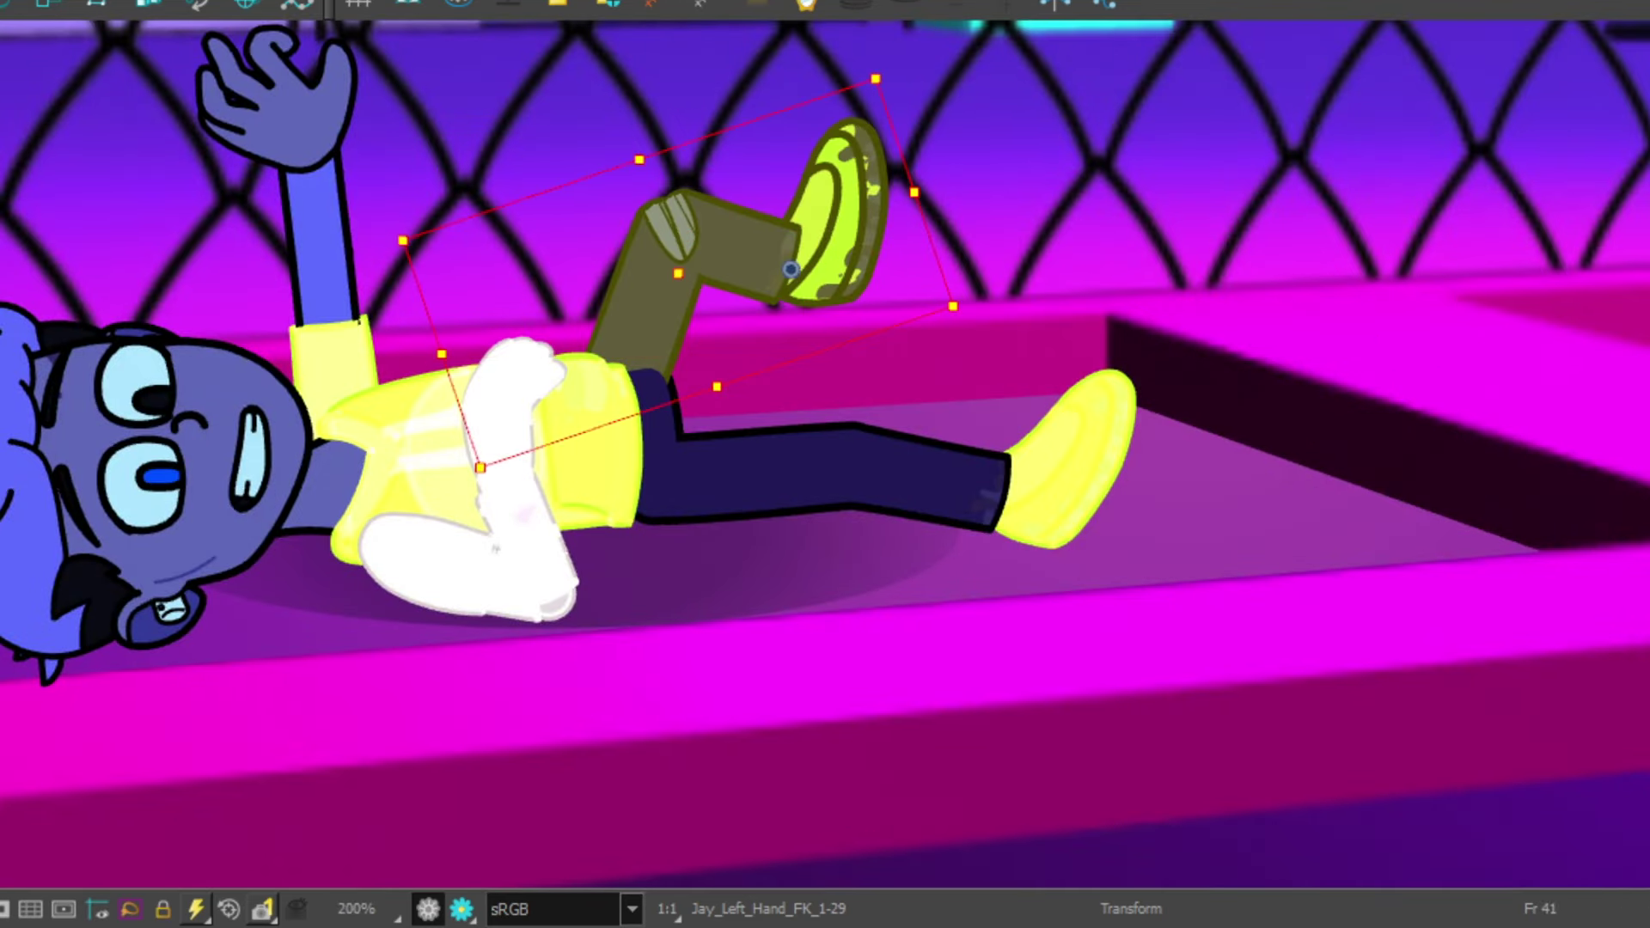
left_click(859, 473)
left_click_drag(1151, 516, 1184, 258)
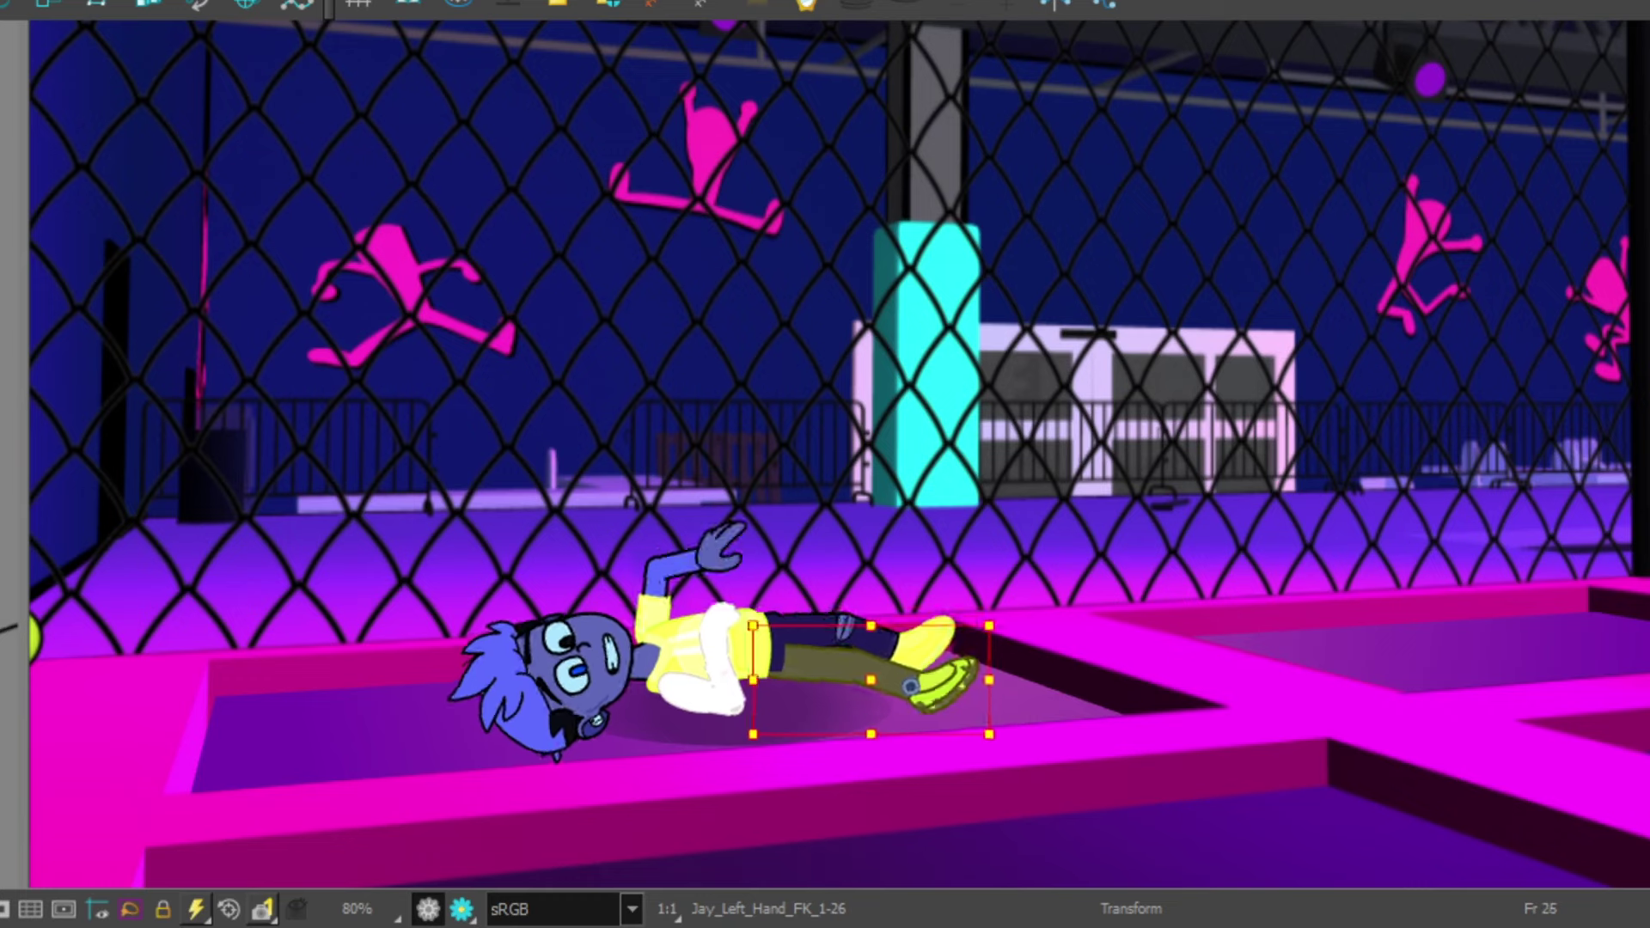
At frame 24, rotate the left arm down beside the body and curl the hand under the head
key("comma")
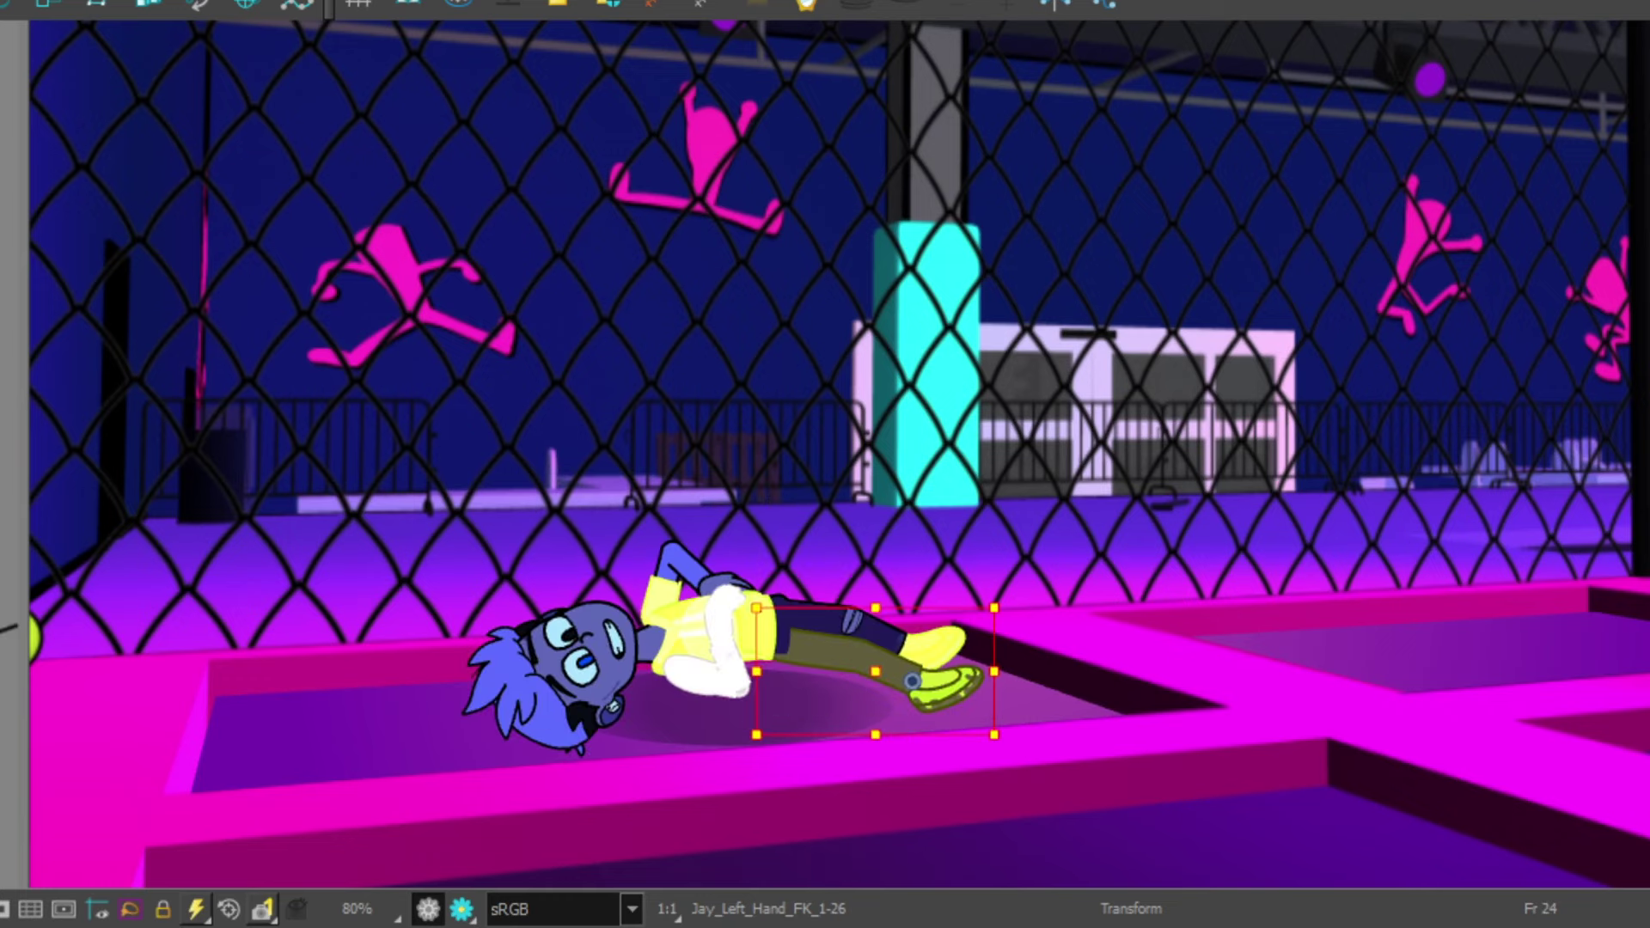
scroll(679, 688, "up", 3)
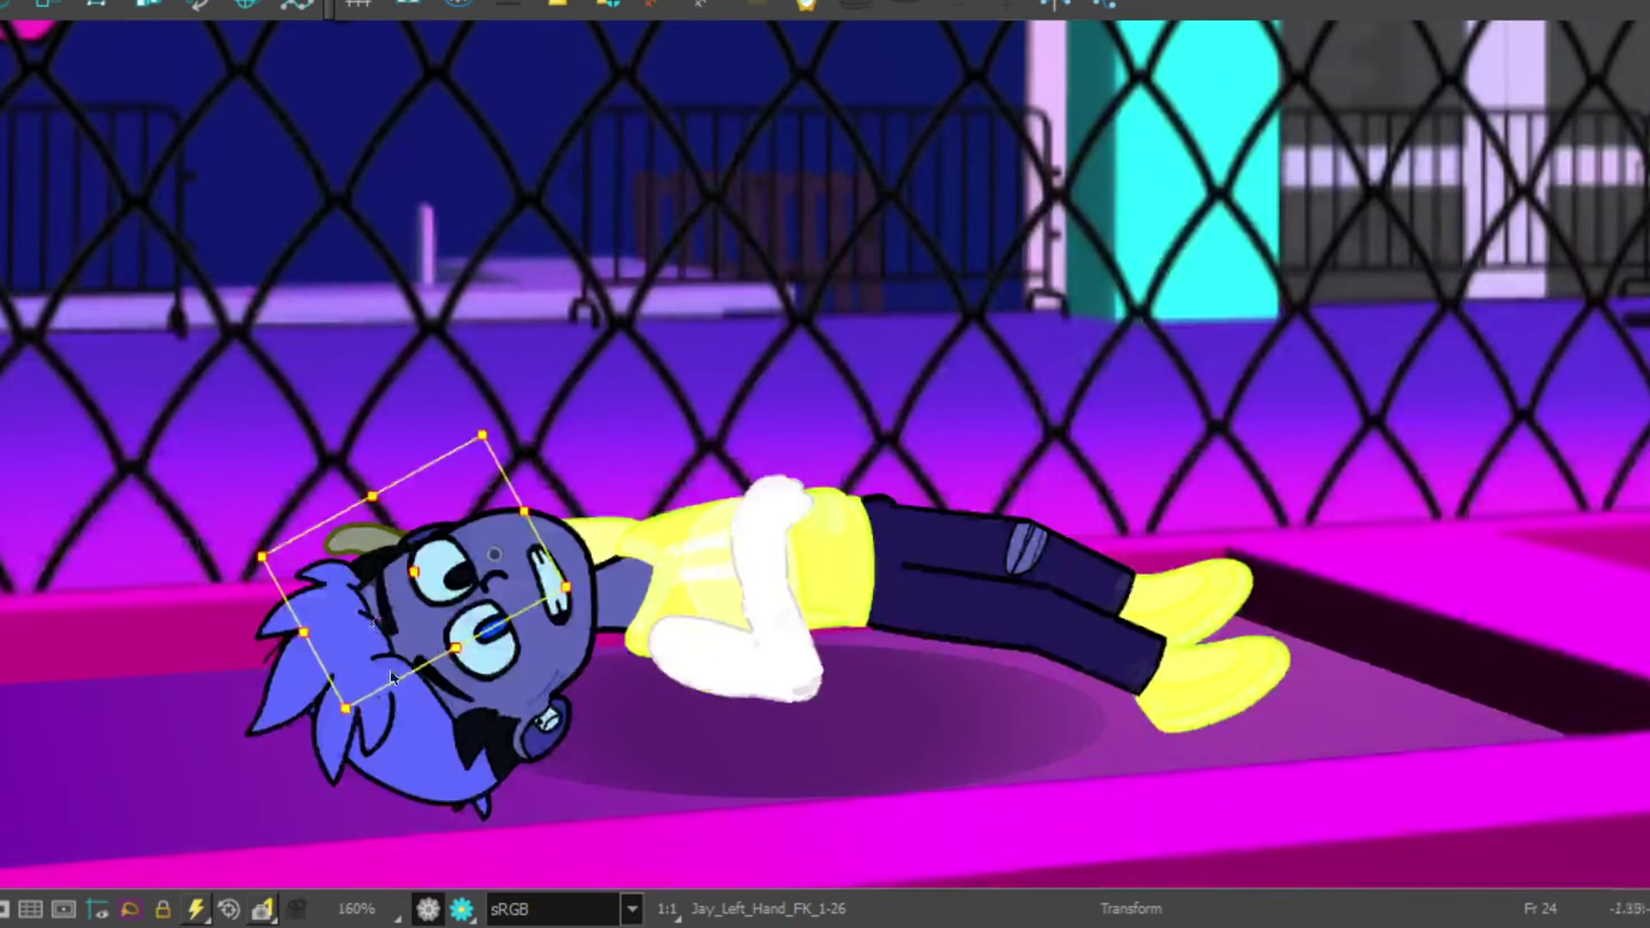
left_click(748, 558)
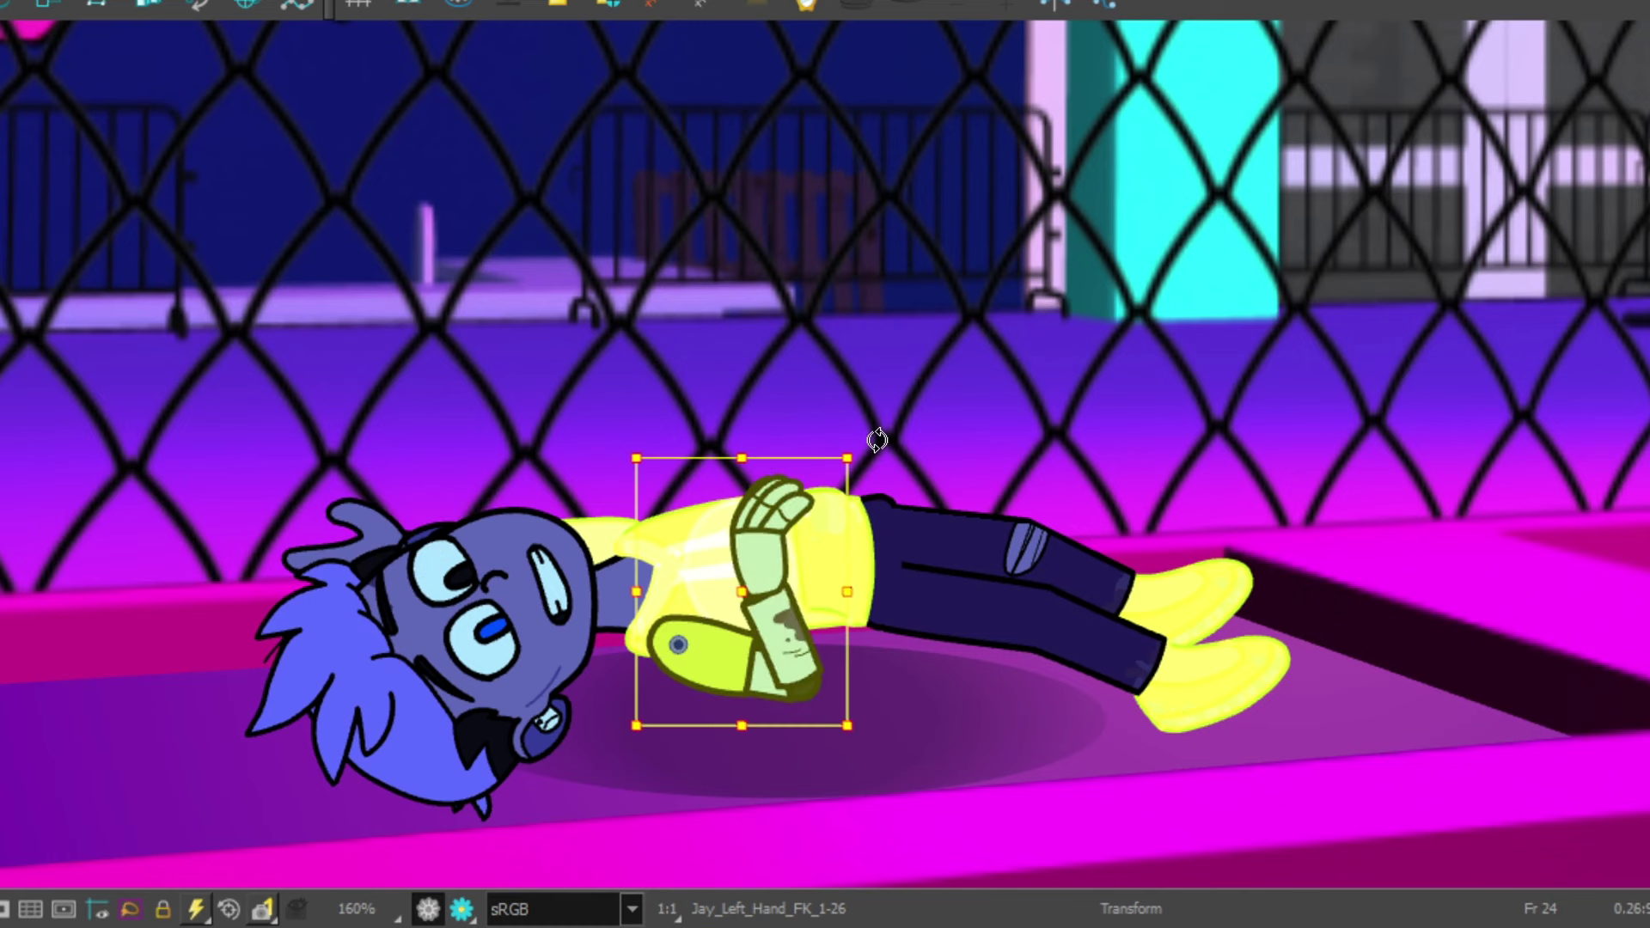
left_click_drag(878, 439, 620, 894)
left_click_drag(762, 877, 550, 924)
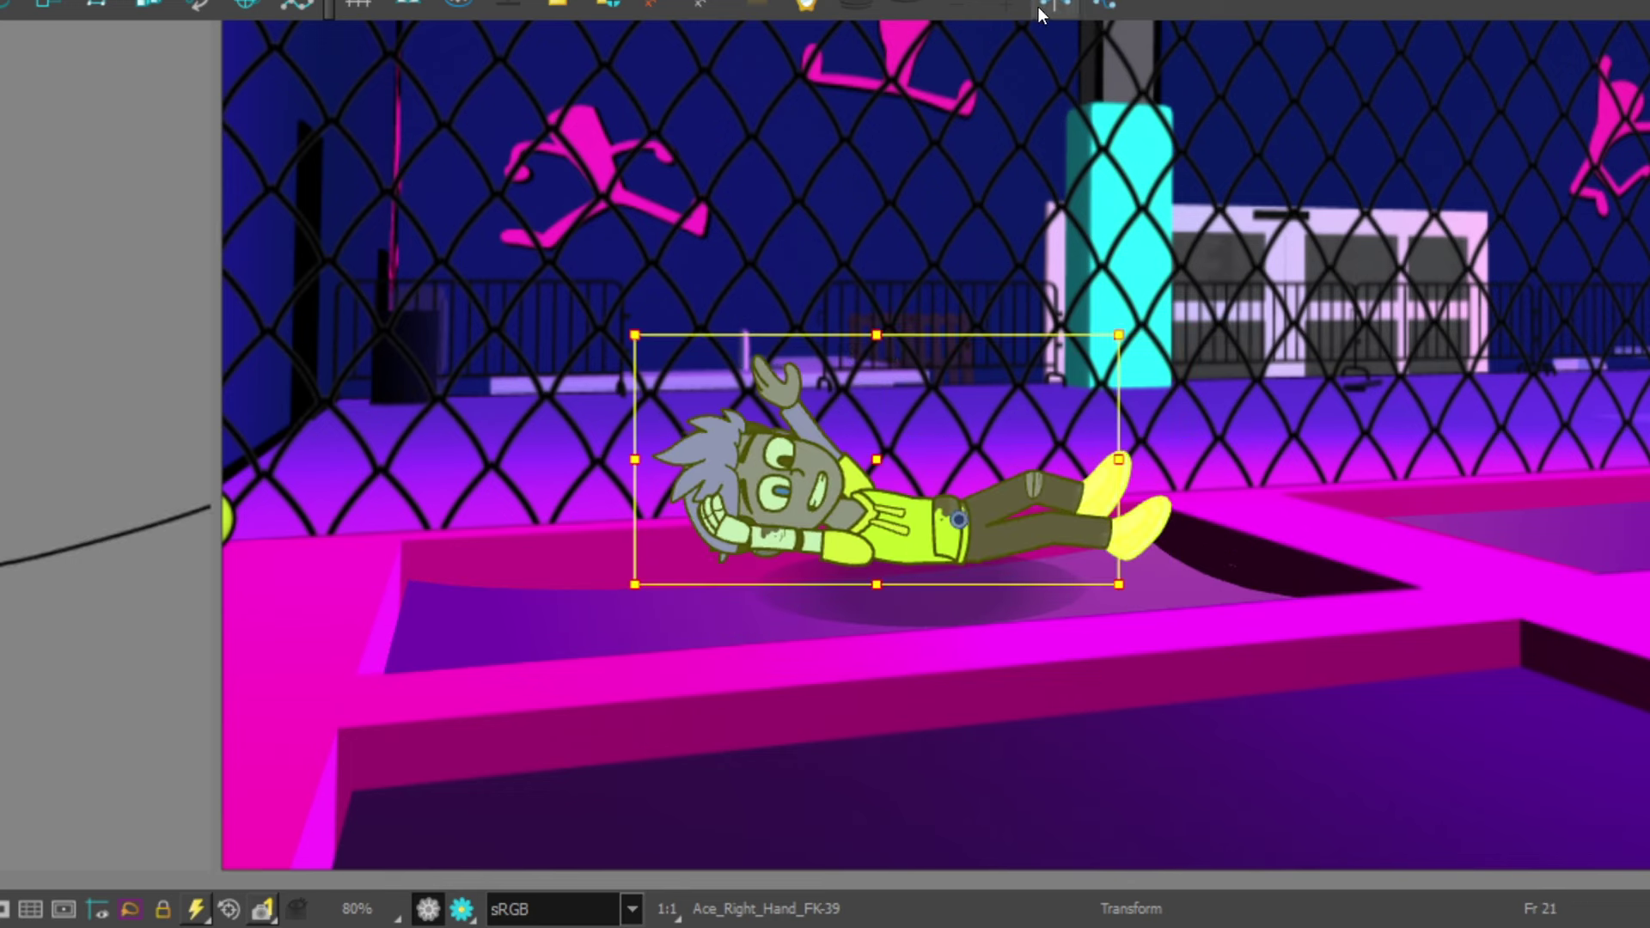
Zoom in on the boy and step through the frames to frame 29
key("2")
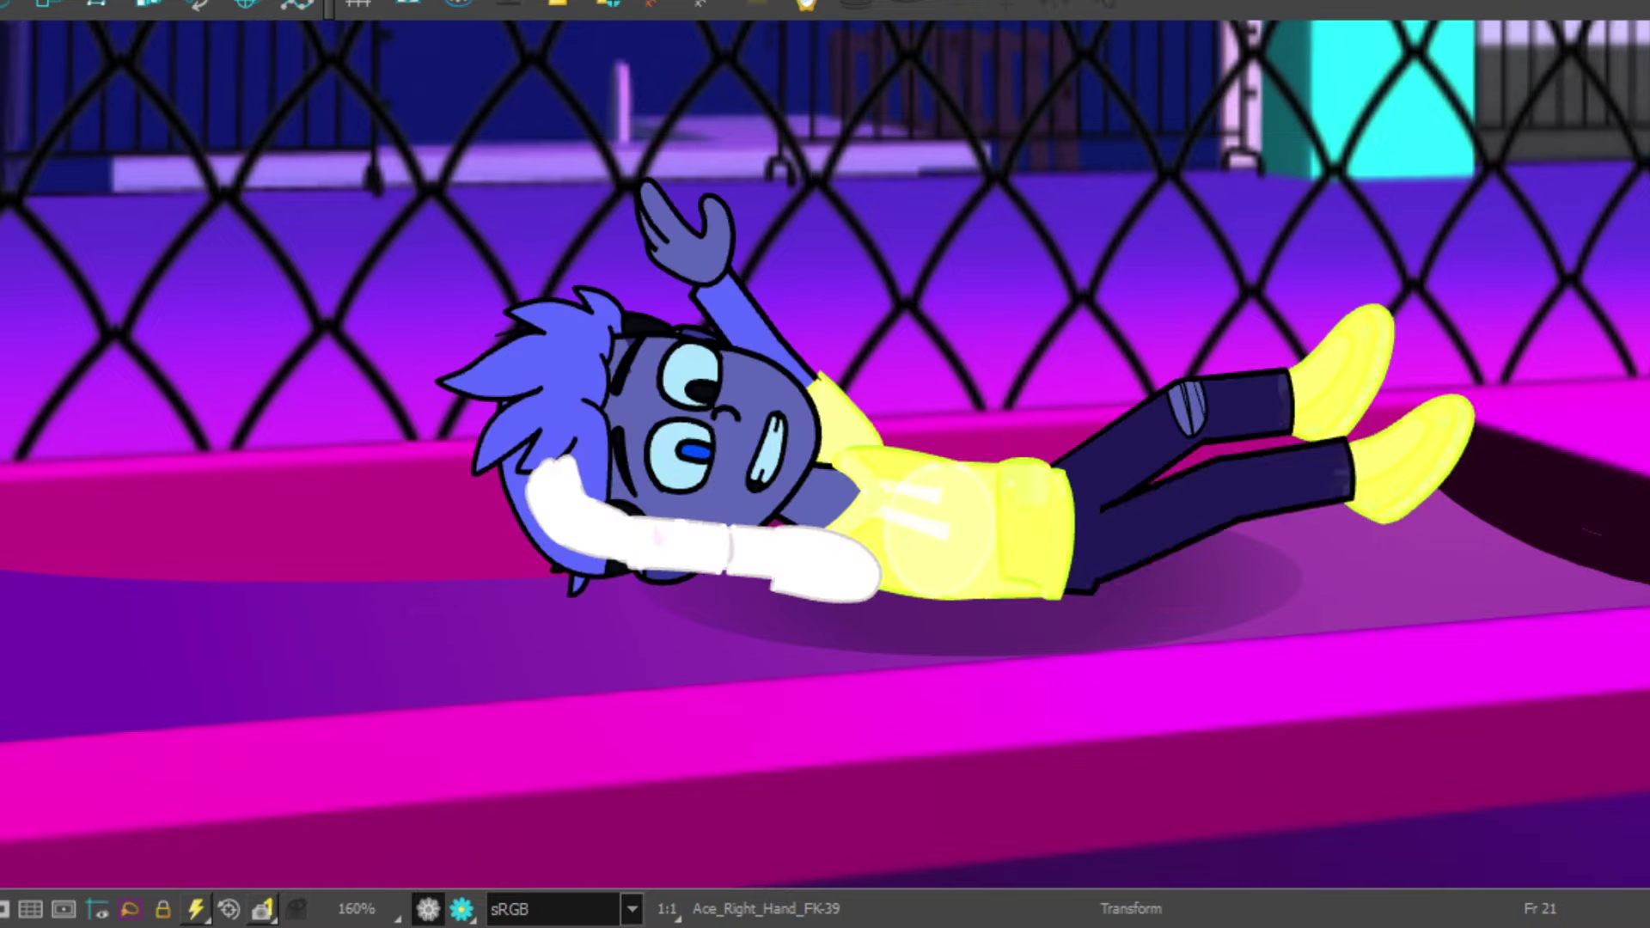
scroll(1467, 476, "up", 3)
left_click(1467, 476)
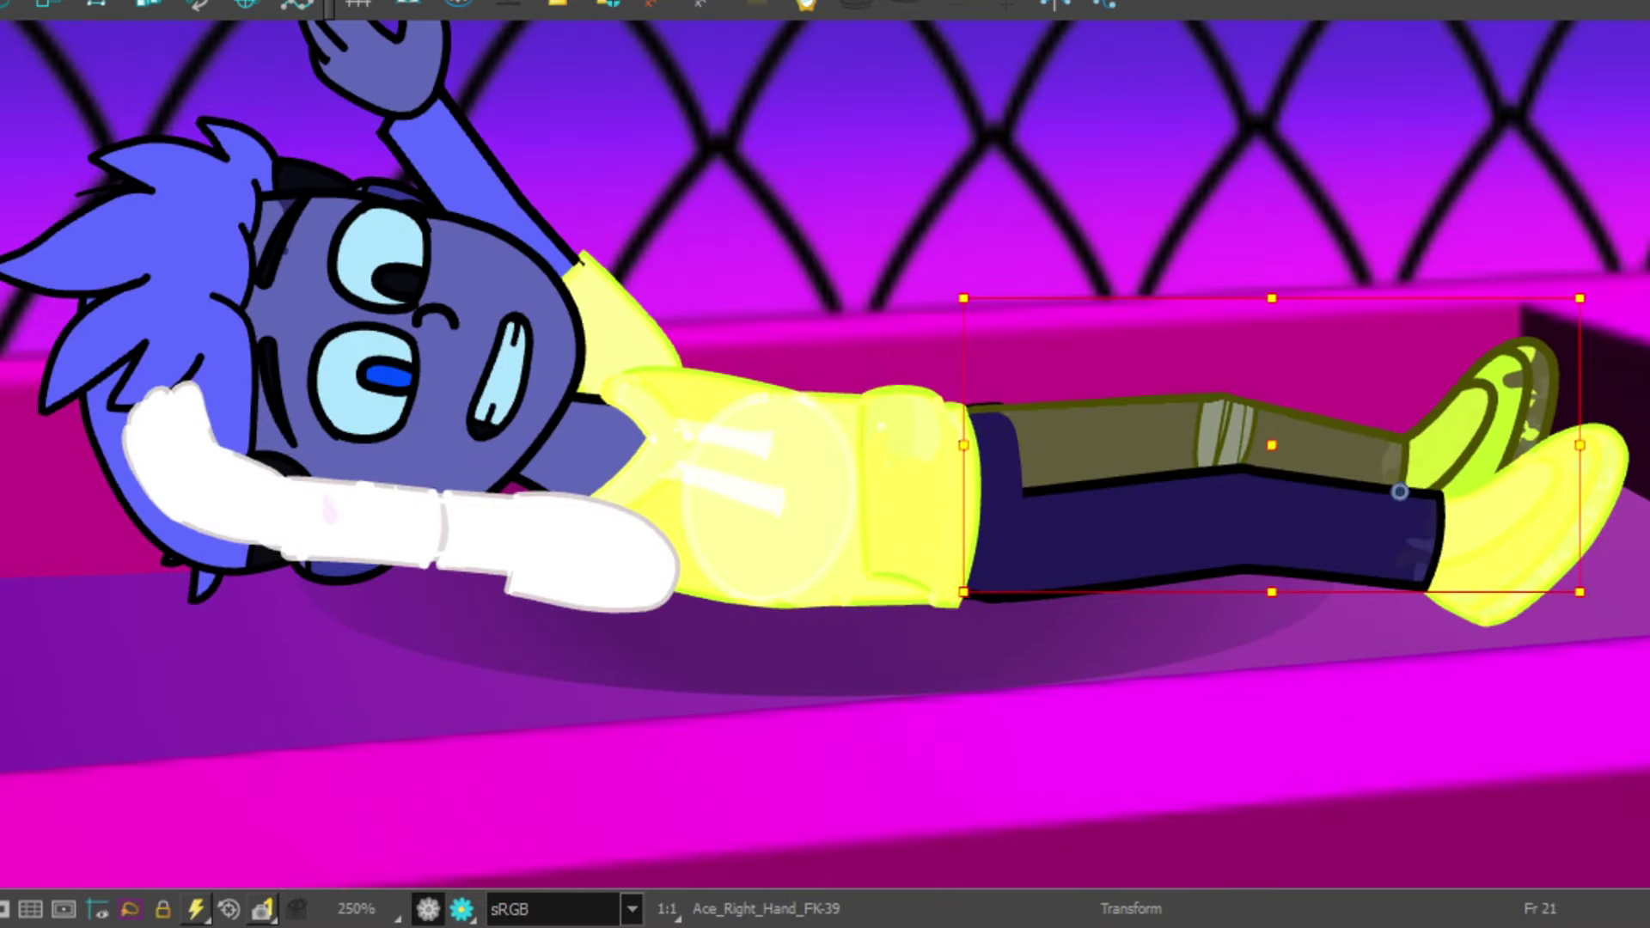
scroll(696, 232, "down", 3)
scroll(737, 100, "up", 2)
key("period")
key("period")
key("period")
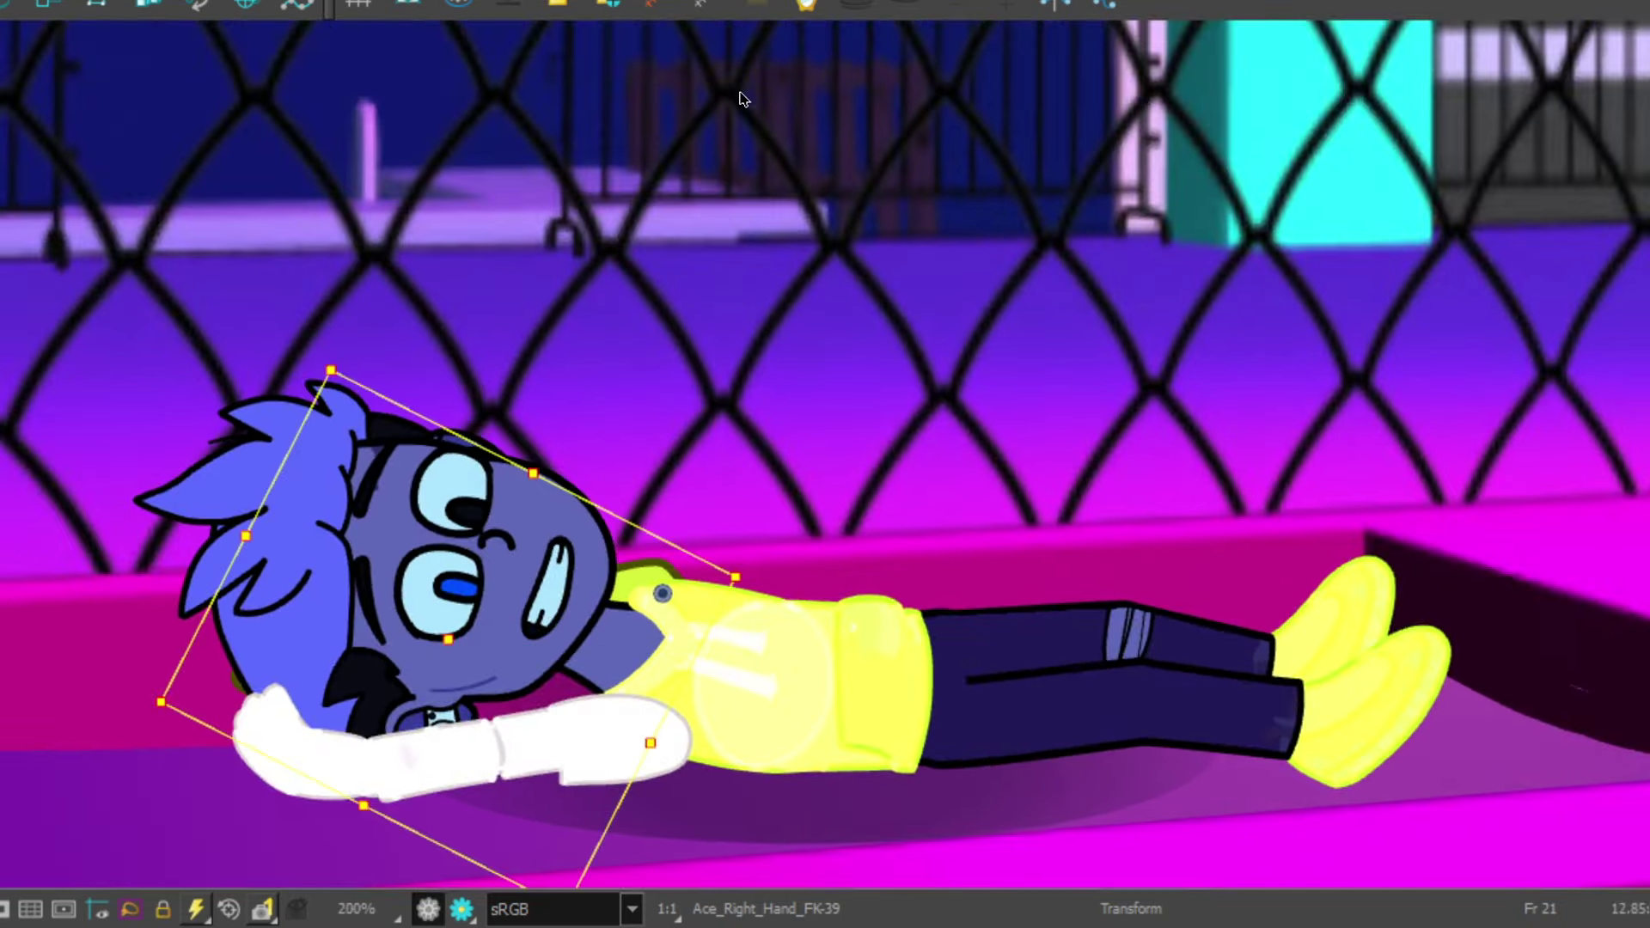
key("comma")
key("comma")
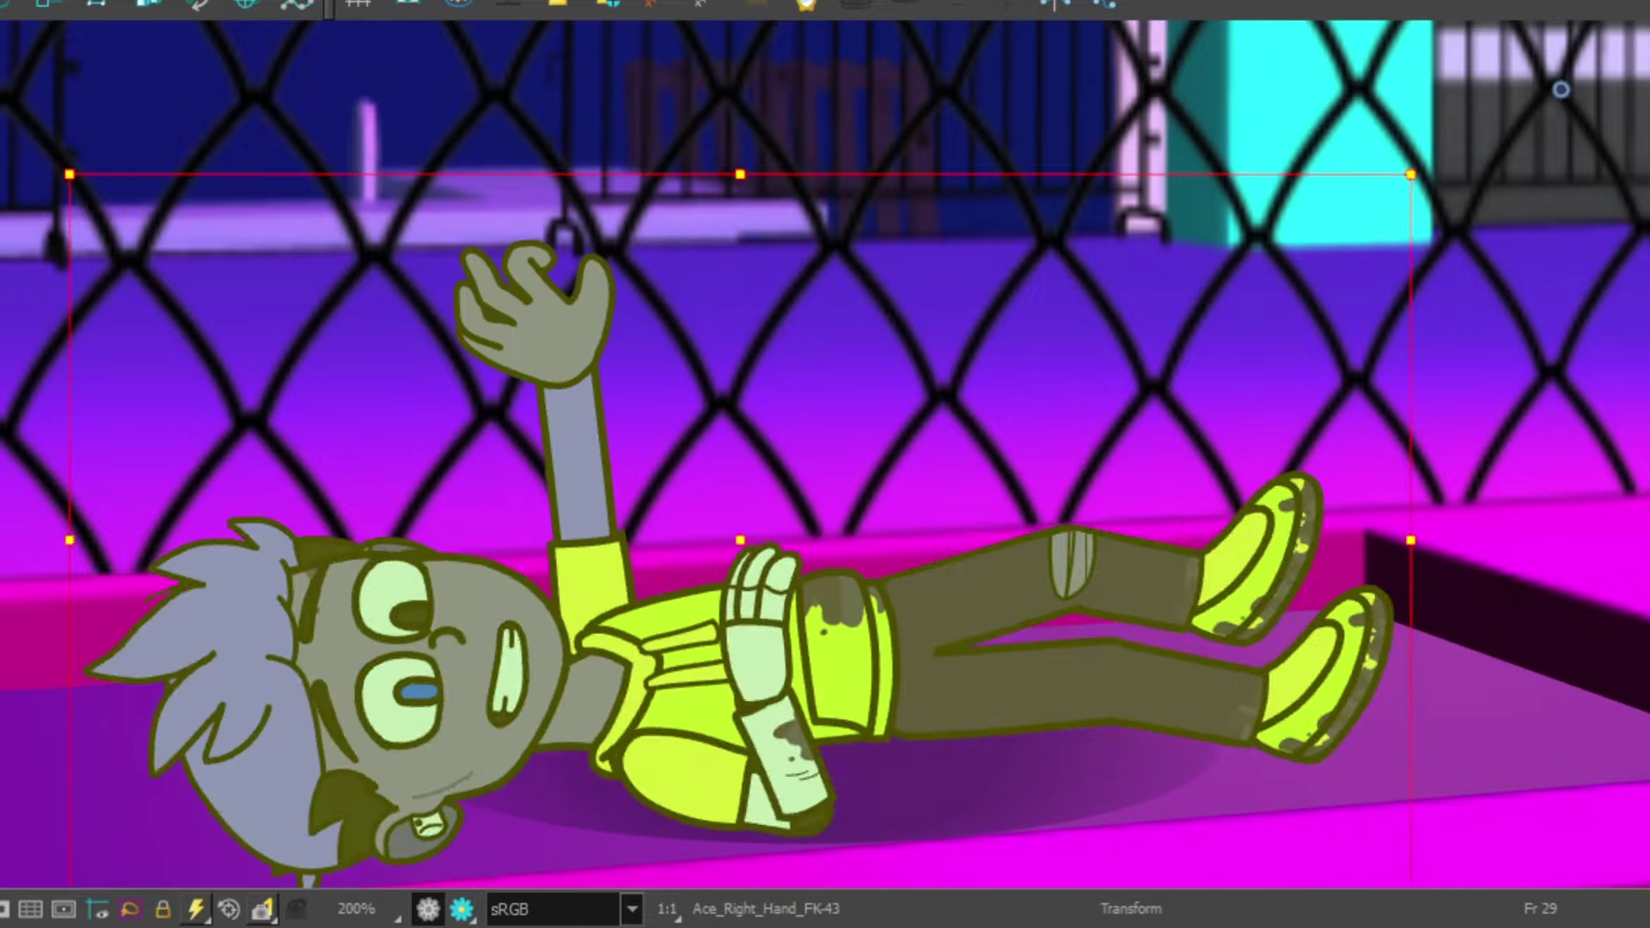
key("period")
key("comma")
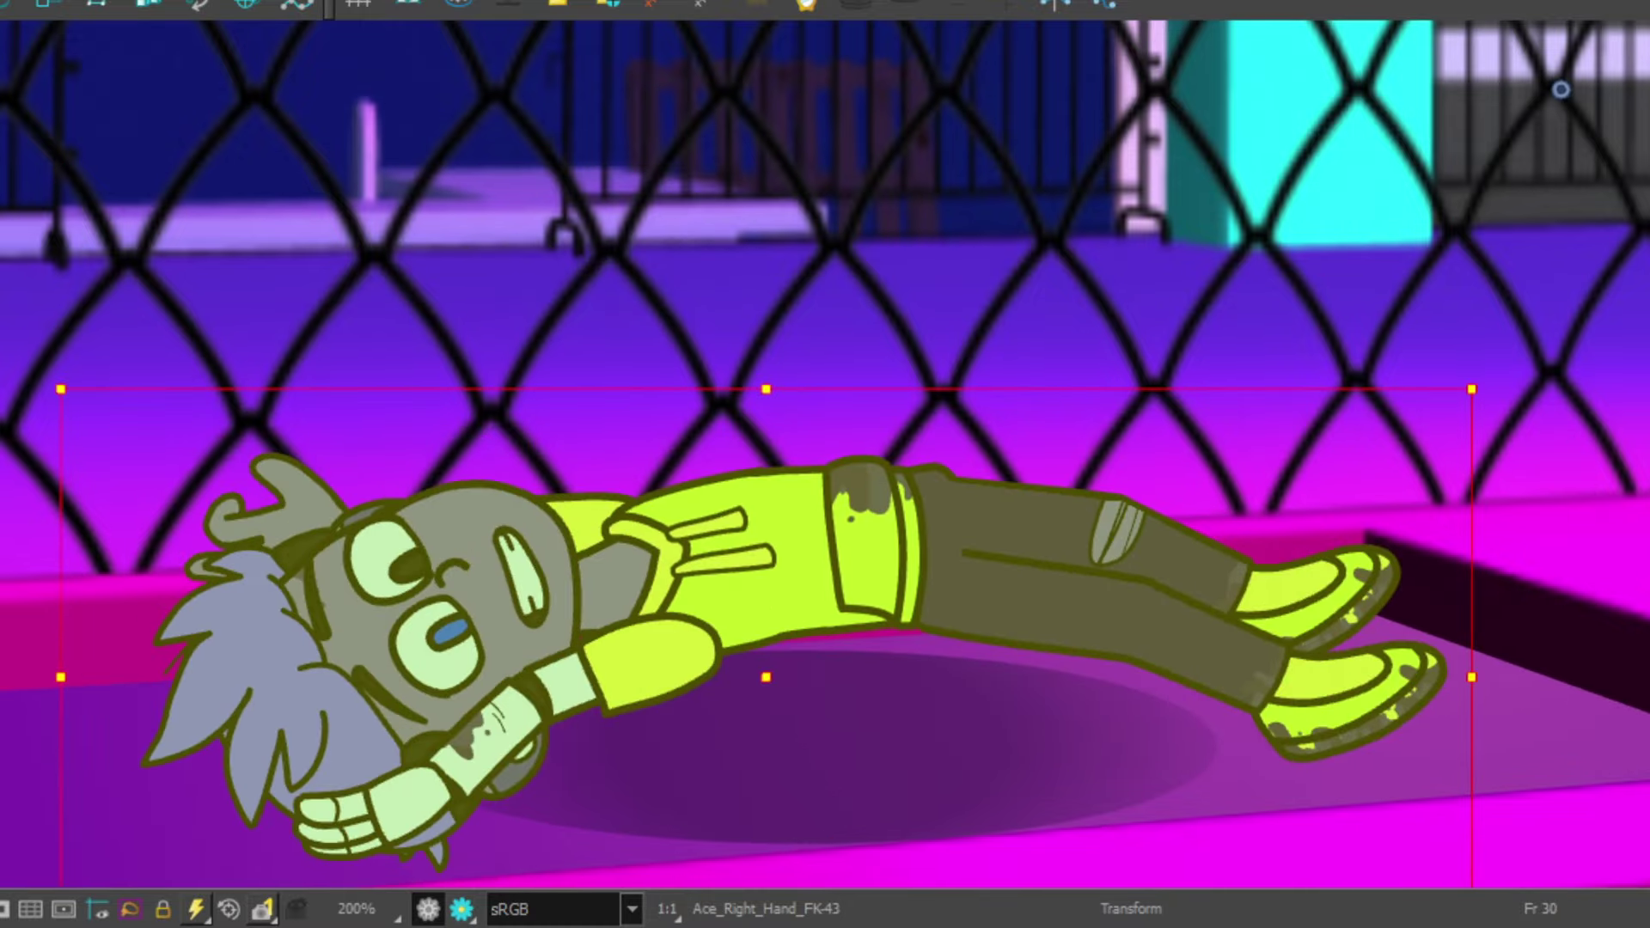
key("comma")
key("comma")
key("period")
key("period")
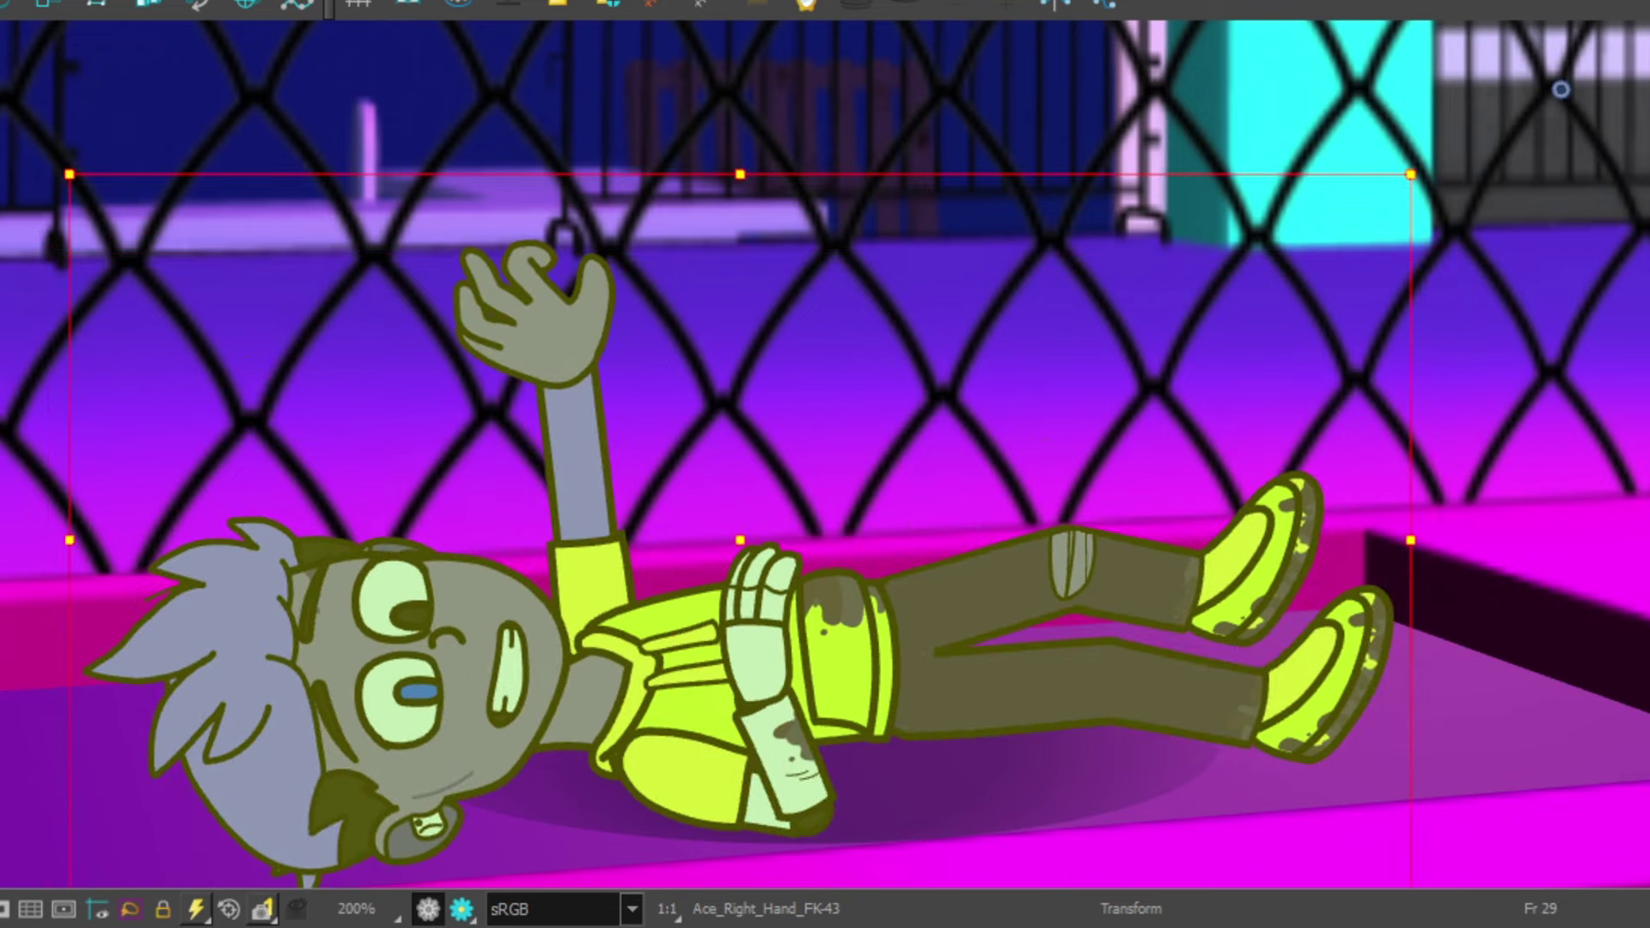
Rotate the right forearm down so the hand rests beside the head, then play back
left_click(761, 653)
left_click_drag(761, 654, 670, 769)
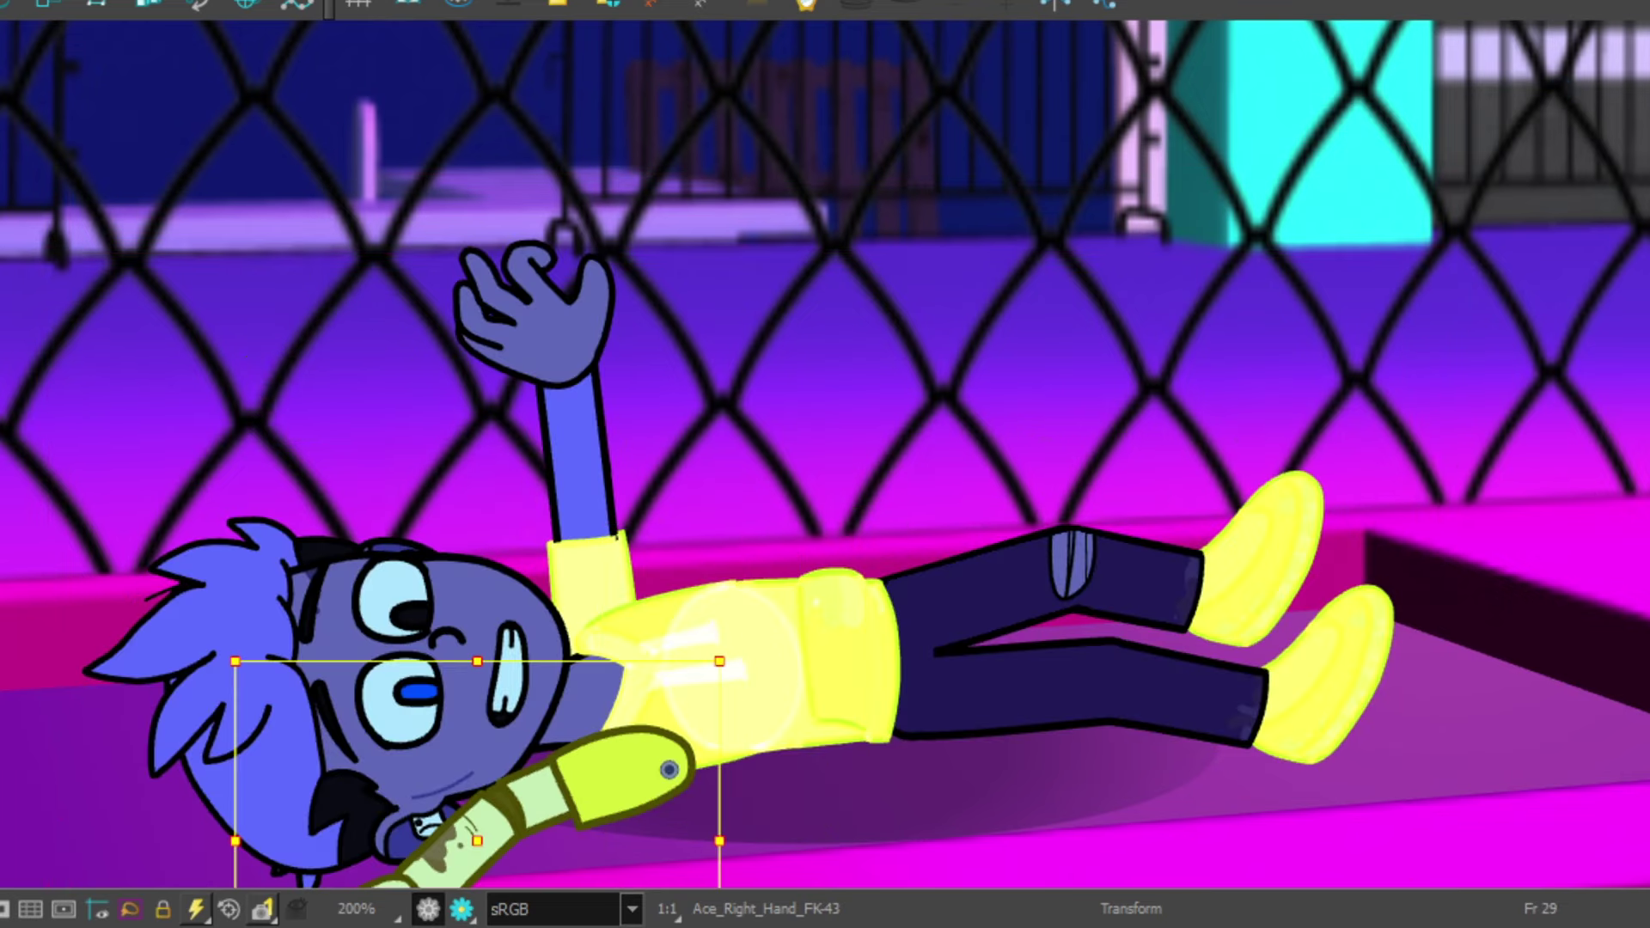
scroll(602, 602, "up", 1)
left_click_drag(946, 404, 928, 482)
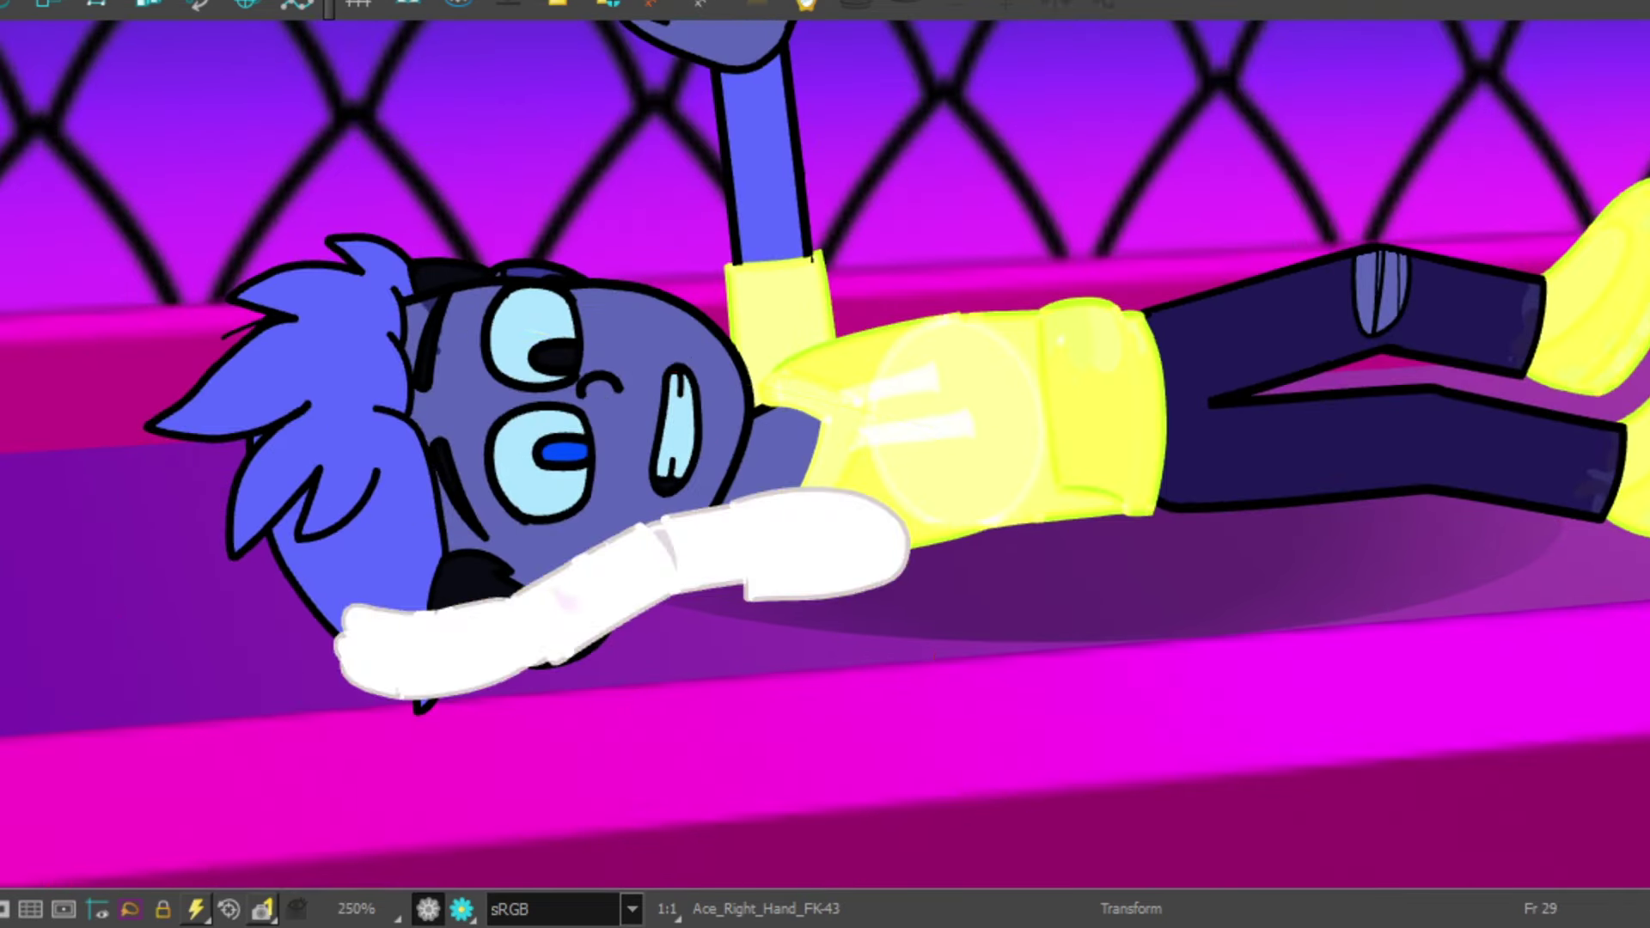
key("Return")
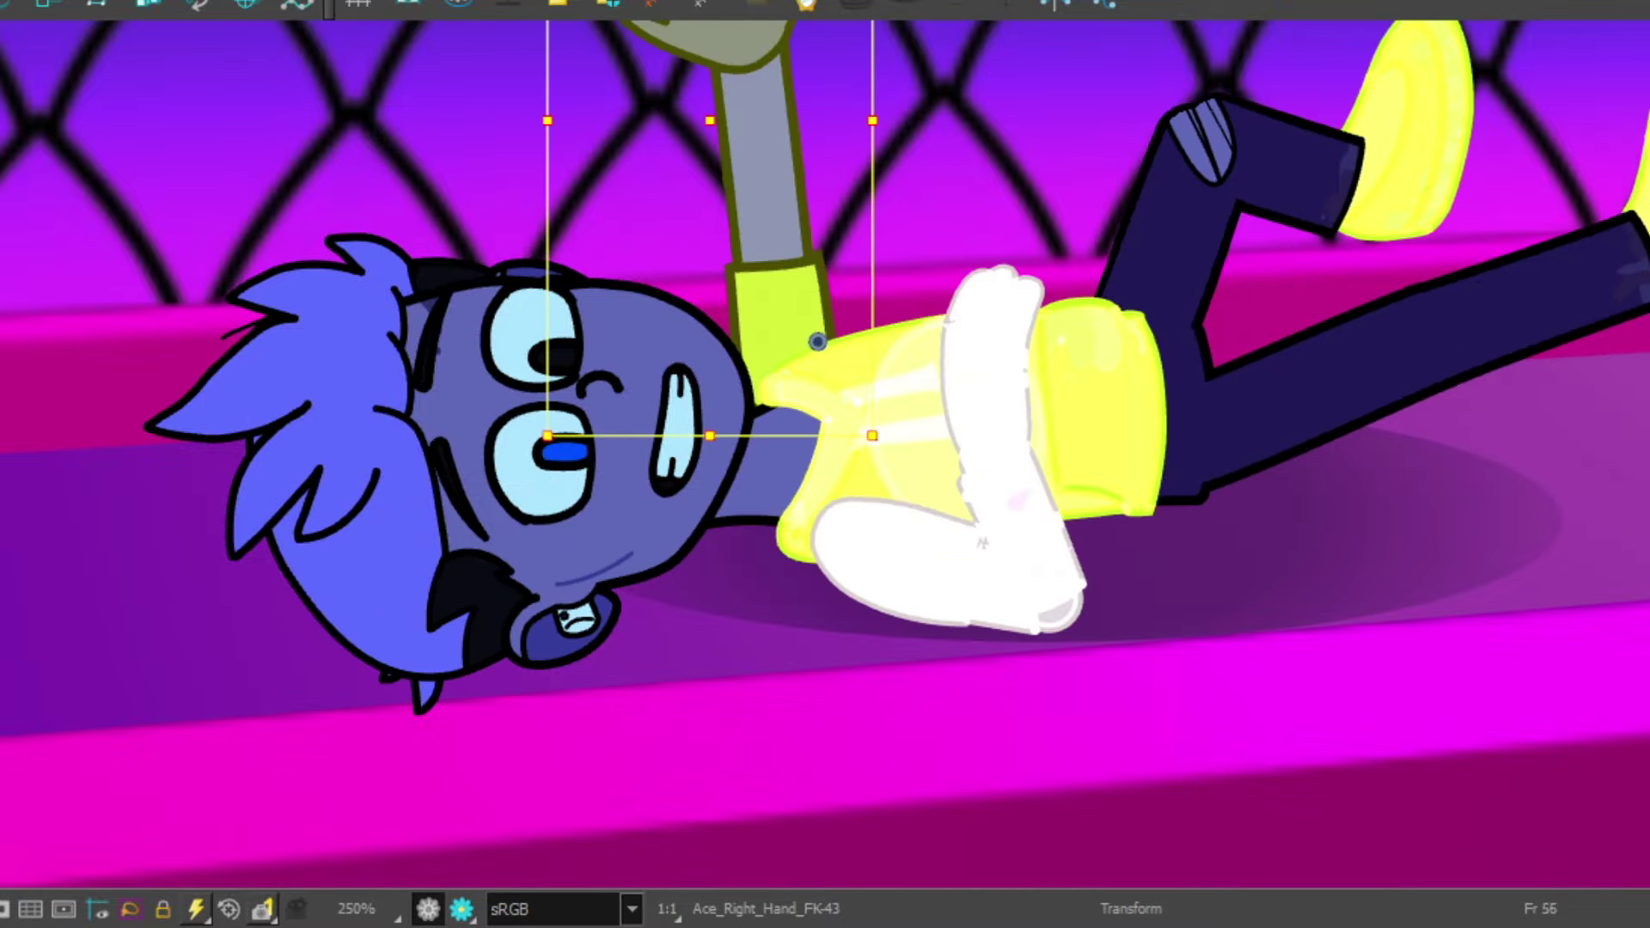
key("2")
key("2")
key("2")
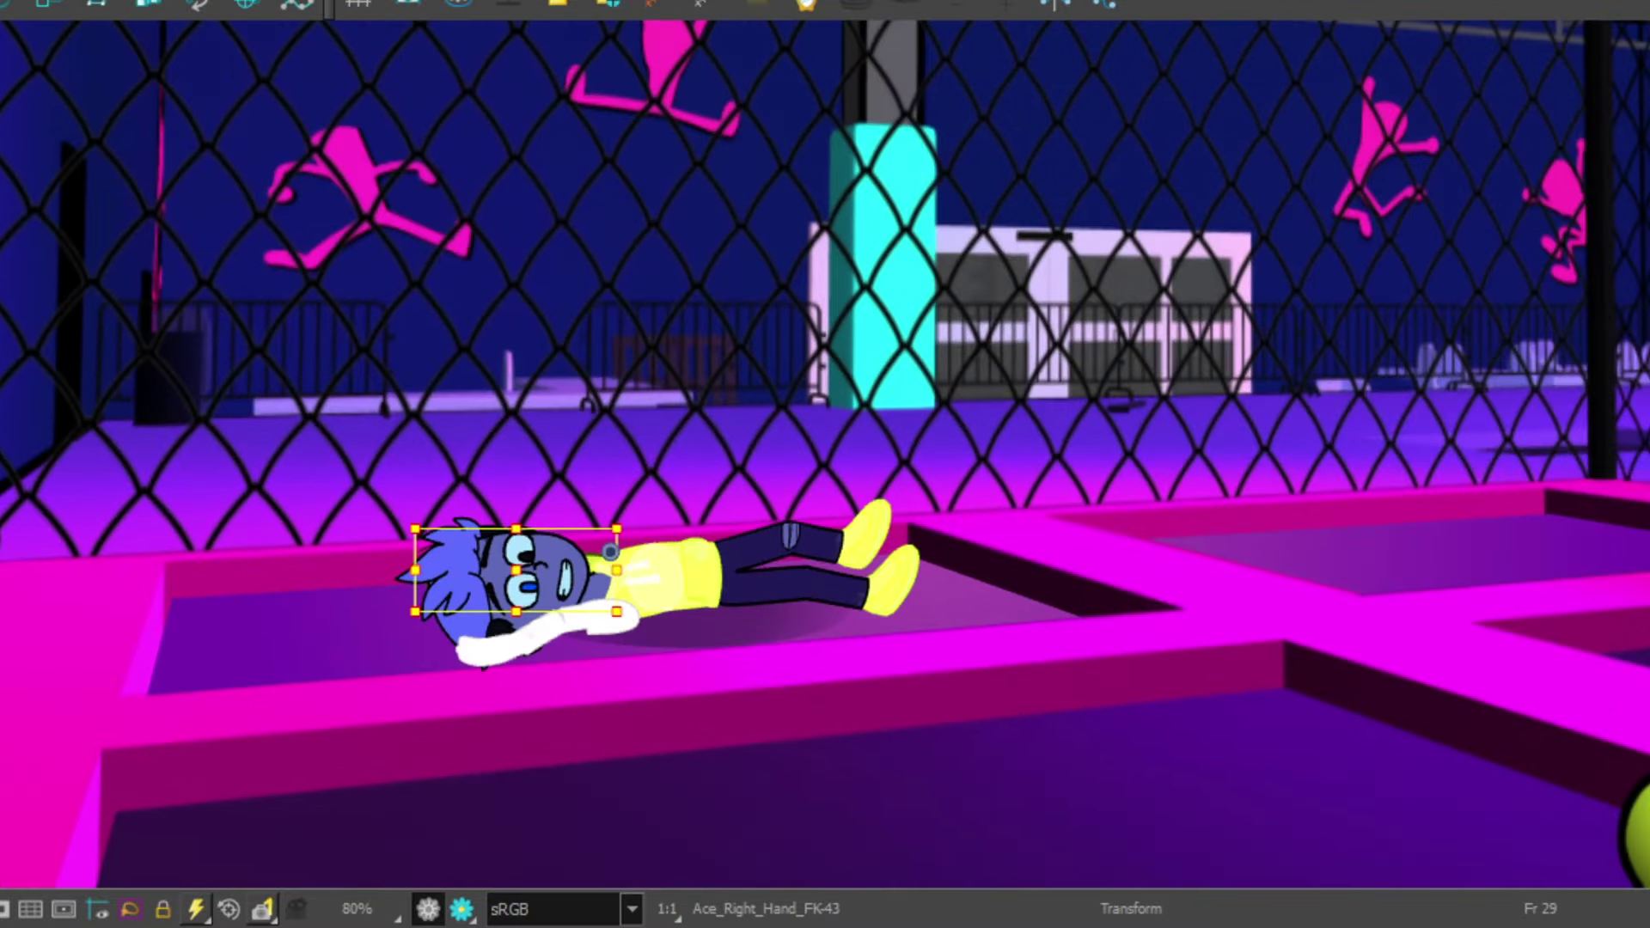